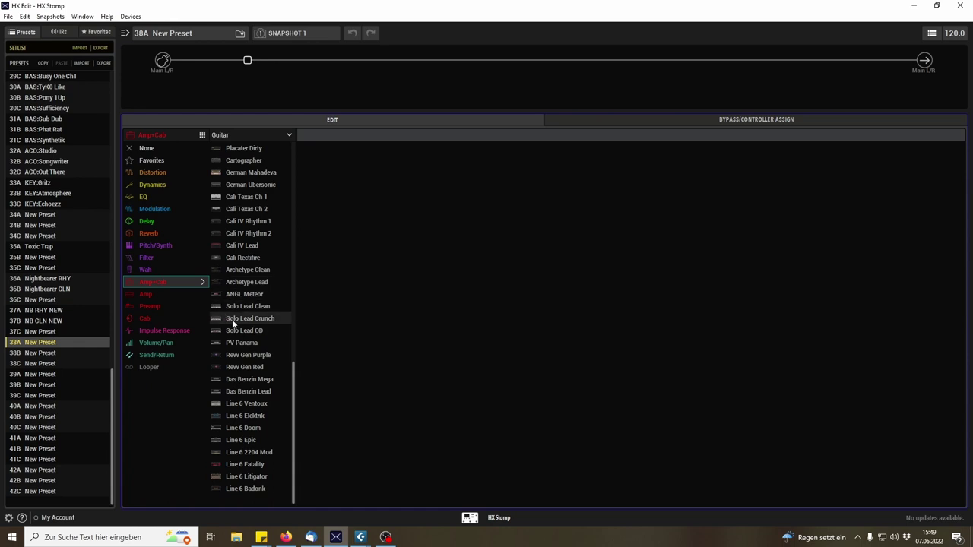
click(66, 32)
scroll(66, 304, down, 4)
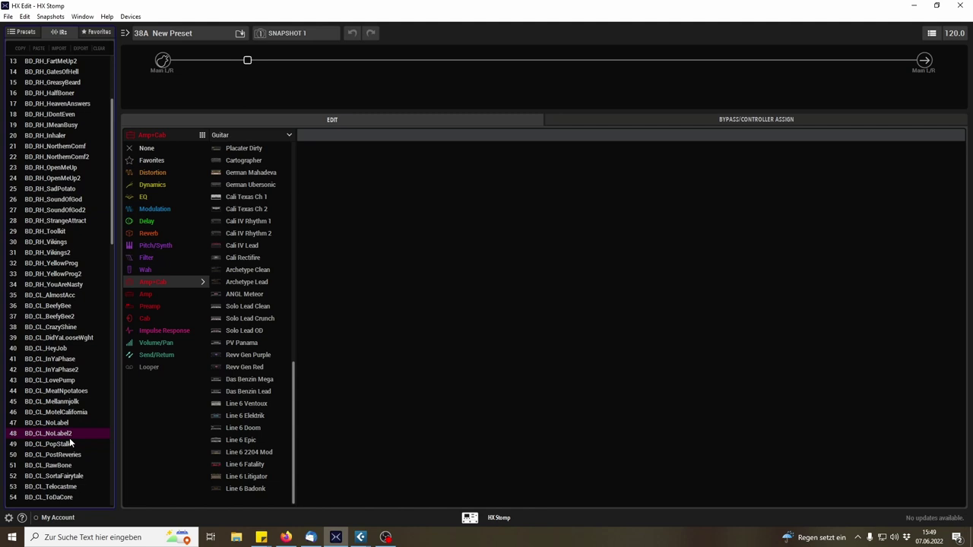
scroll(69, 438, down, 3)
scroll(67, 417, up, 8)
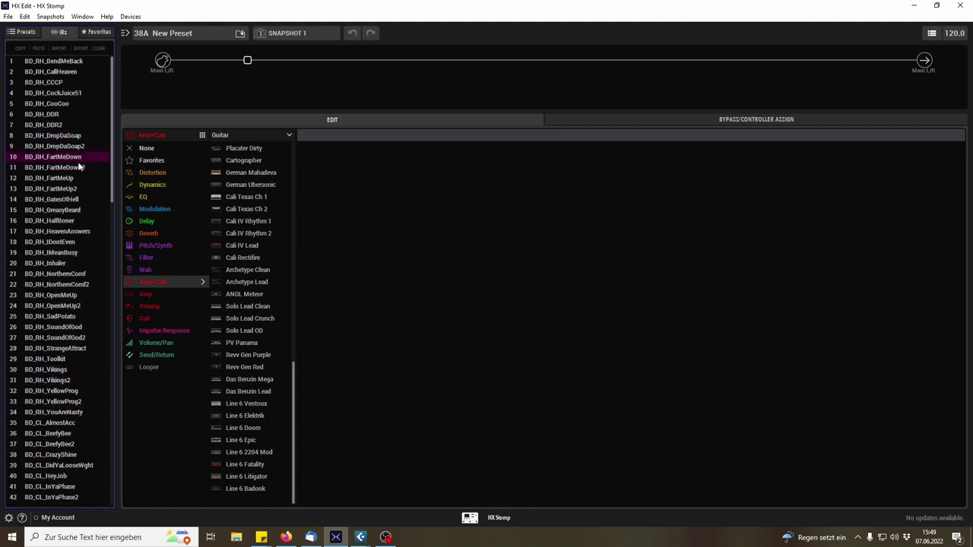
click(30, 33)
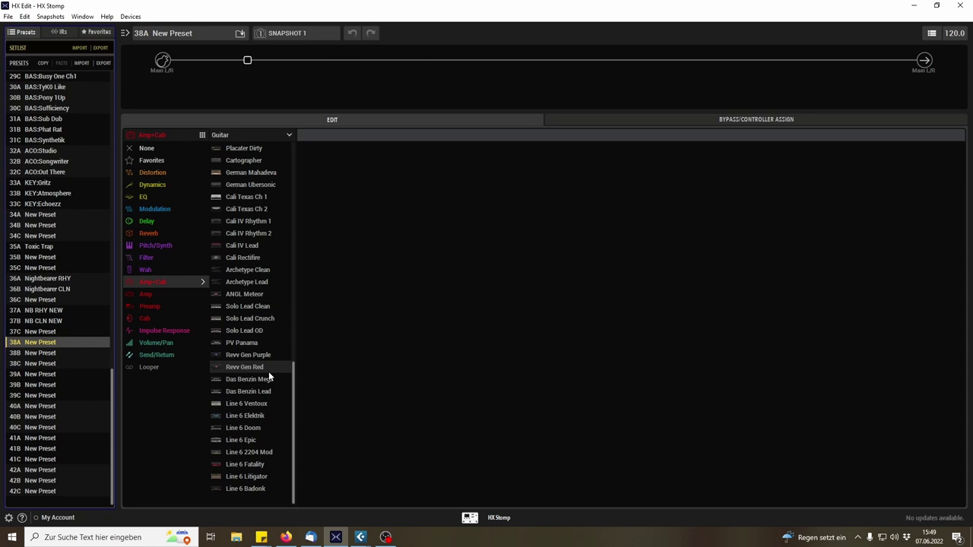
scroll(257, 328, up, 1)
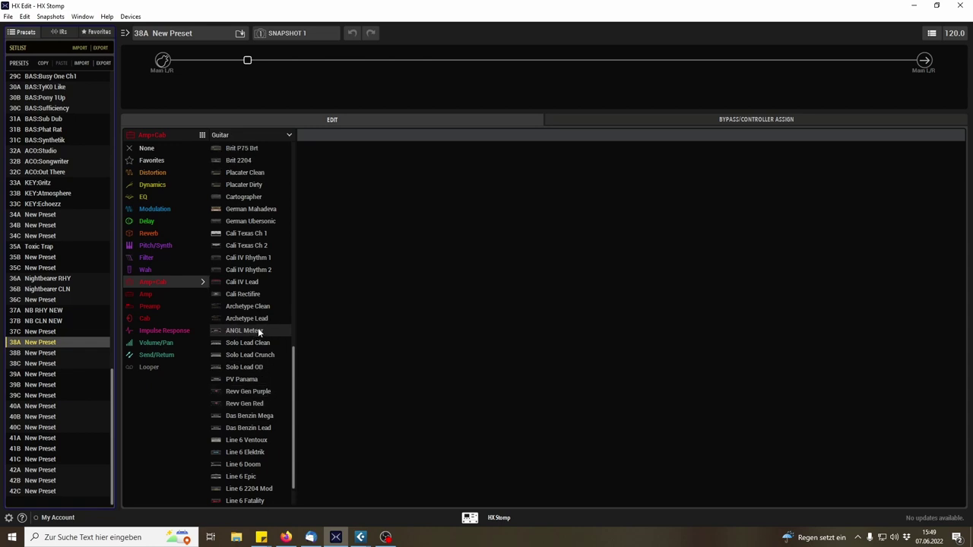
Load the Cali IV Rhythm 2 amp with Bass and Mid at 0.0, Treble about 7.6, Drive about 9.
click(251, 272)
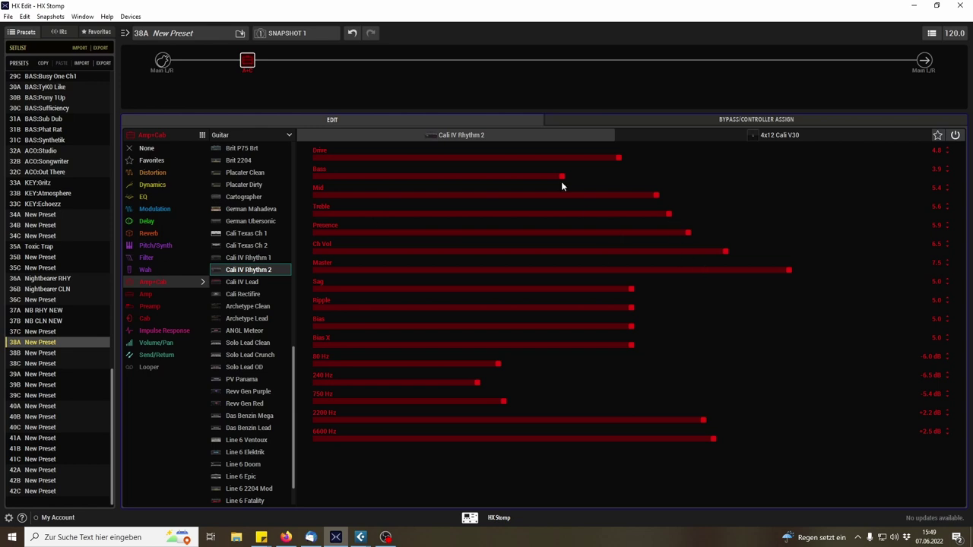
drag(562, 179, 309, 176)
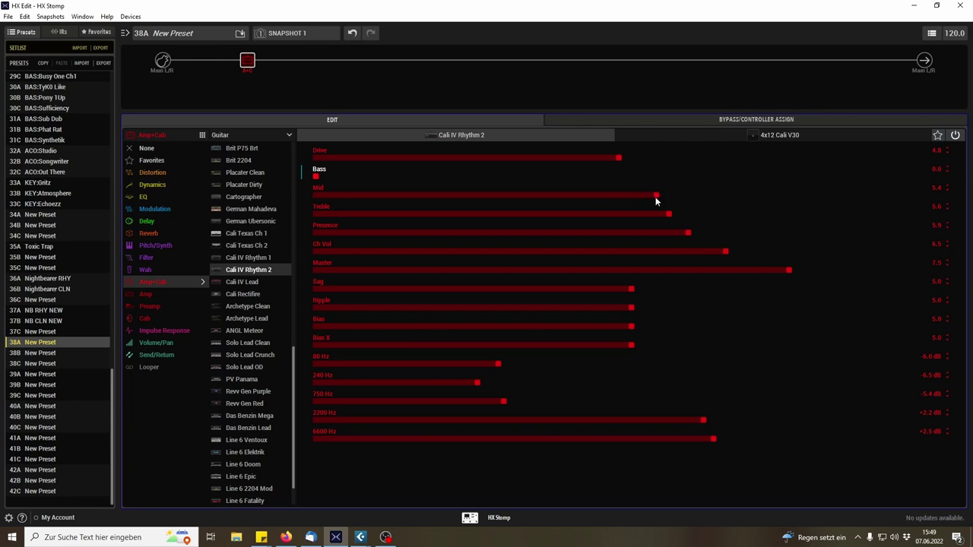
drag(657, 200, 315, 196)
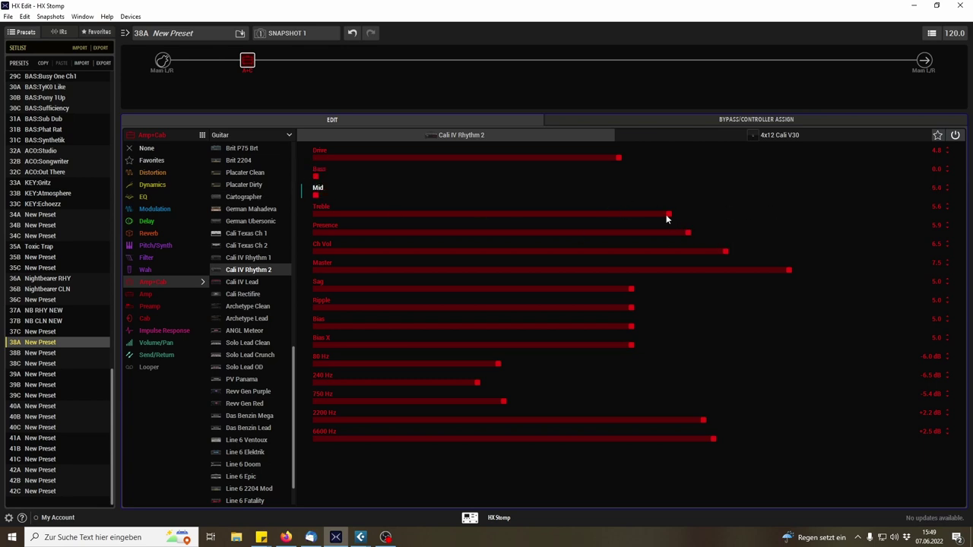
drag(668, 215, 811, 221)
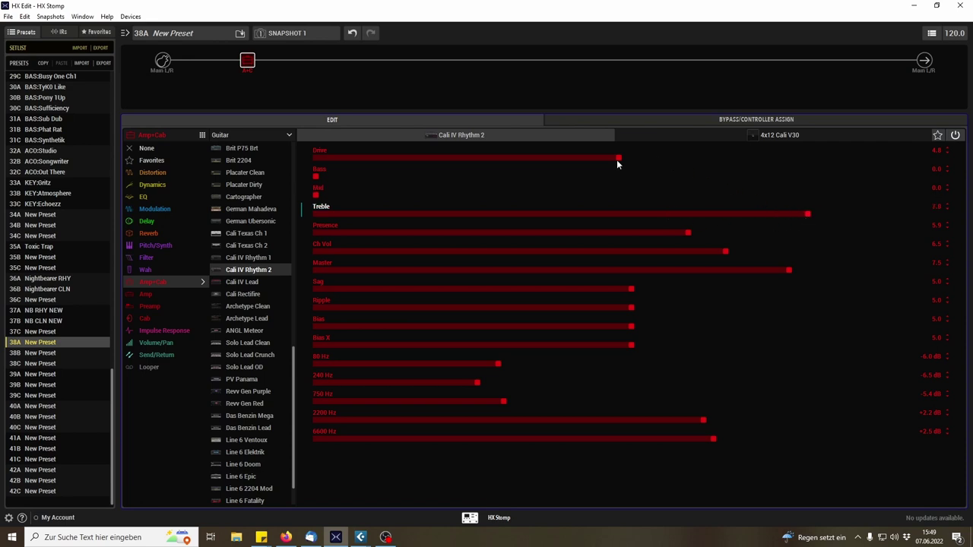
drag(619, 157, 904, 172)
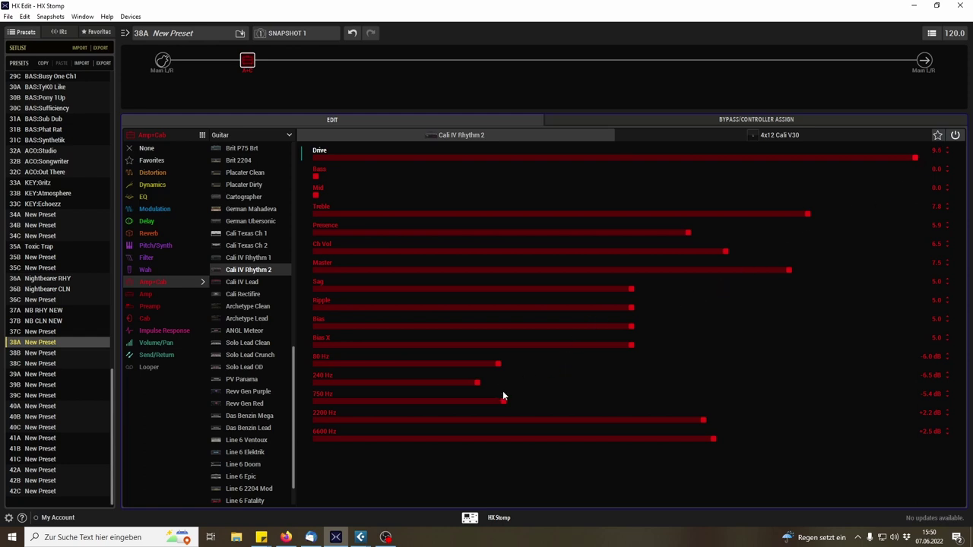
Reshape the amp's EQ: boost 240 Hz, 80 Hz near -1.0 dB, 750 Hz -3.3 dB, trim 2200 Hz, boost 6600 Hz.
drag(479, 384, 499, 383)
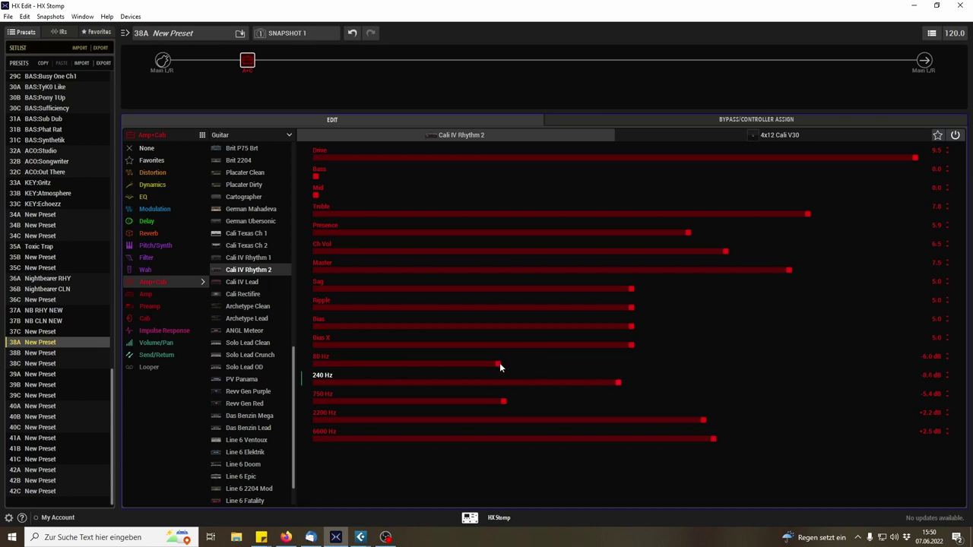
drag(498, 365, 661, 364)
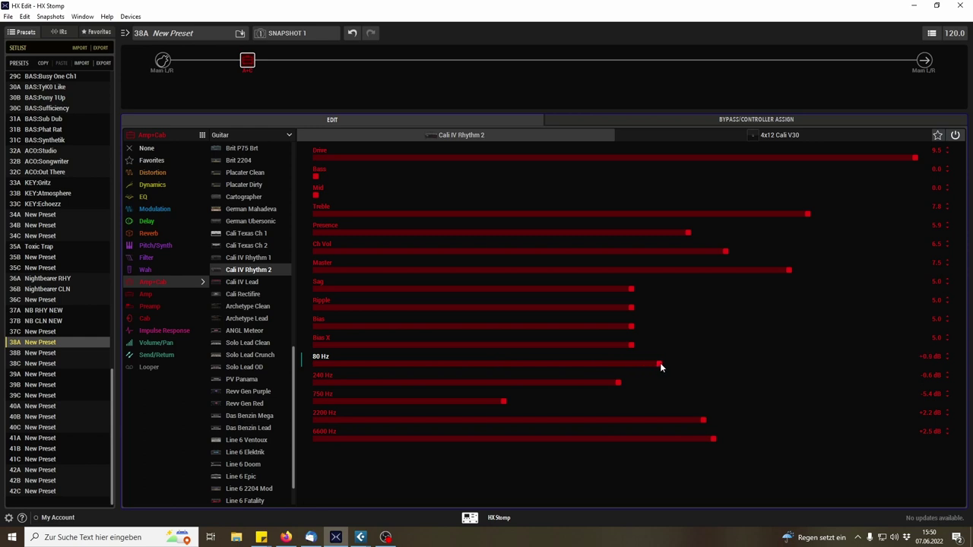
drag(703, 422, 726, 440)
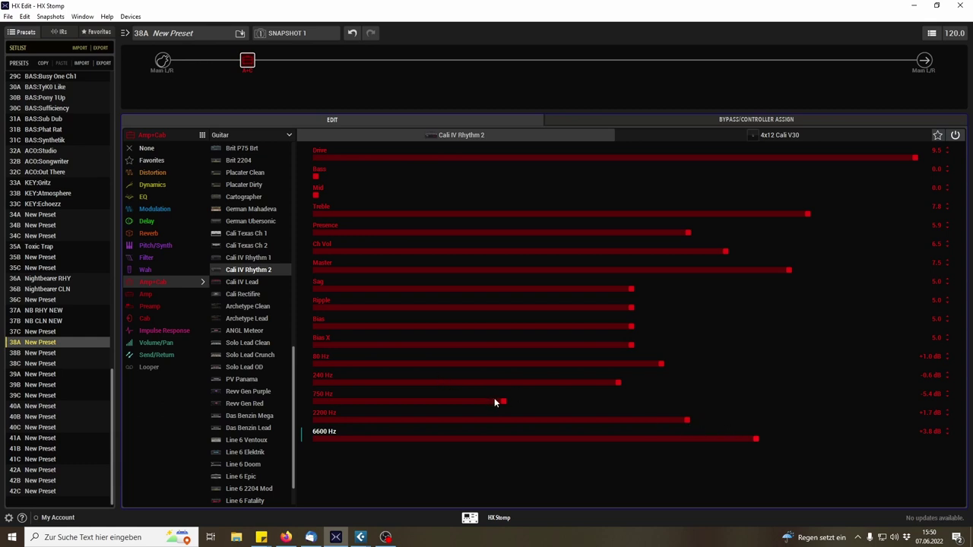
drag(504, 402, 553, 407)
drag(661, 365, 679, 366)
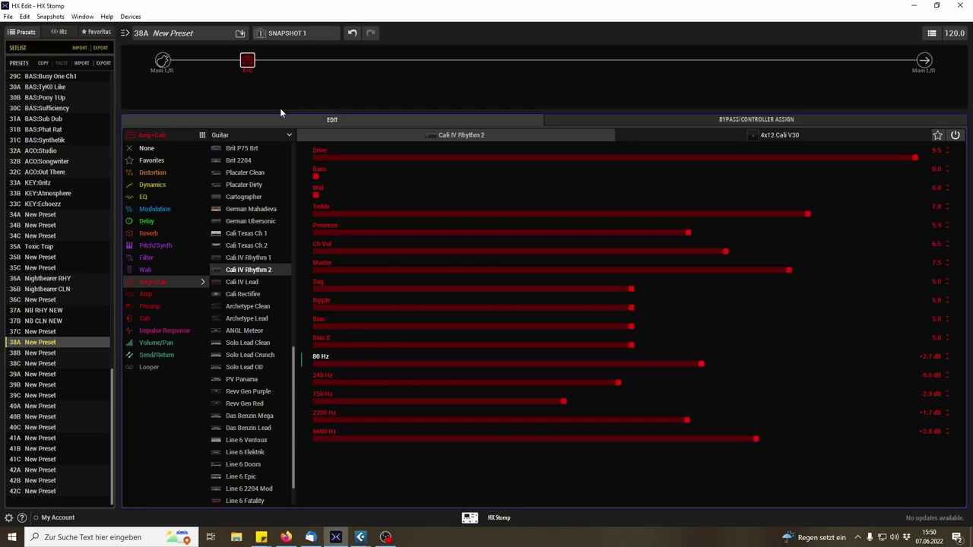
Turn the block into a Scream 808 distortion drive.
click(156, 173)
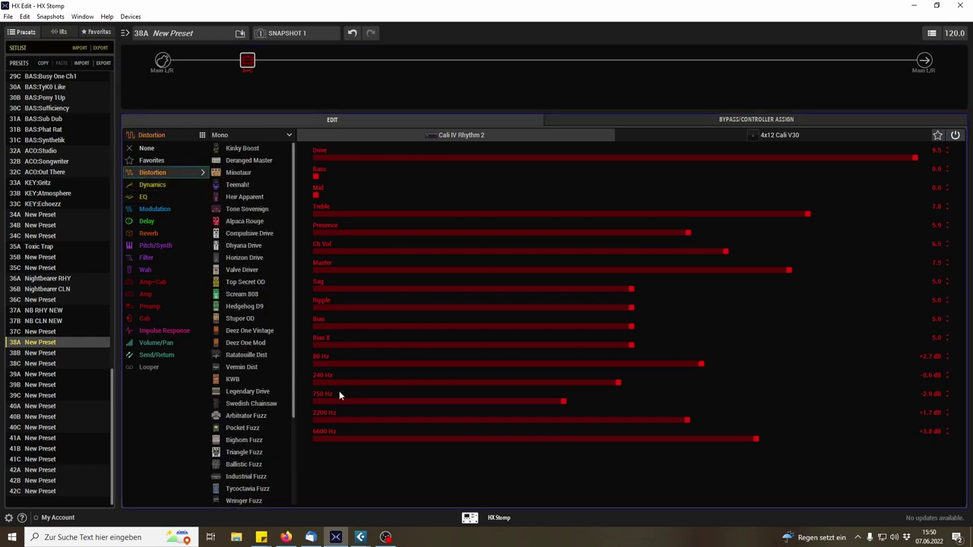
scroll(256, 365, down, 3)
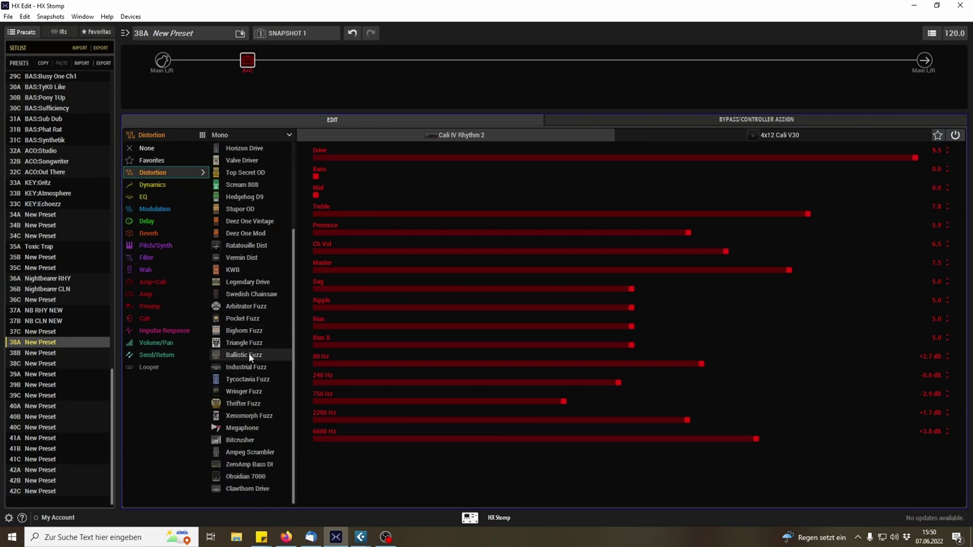
scroll(259, 290, up, 3)
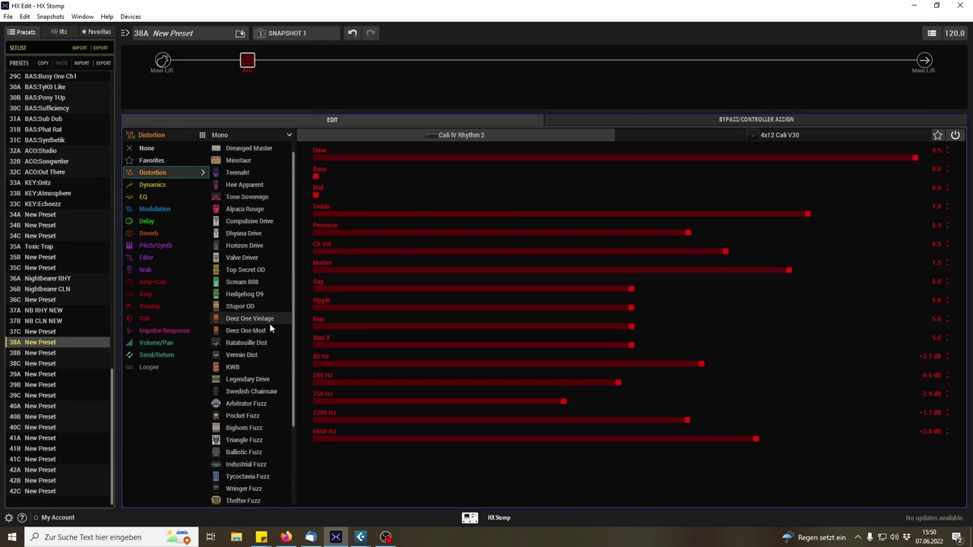
click(242, 282)
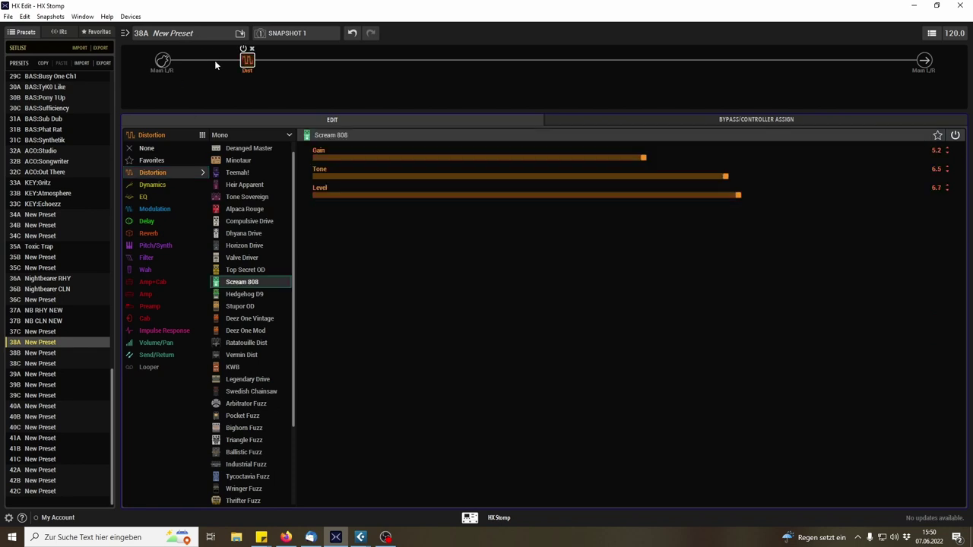
Add the Cali IV Rhythm 2 amp after the drive and raise its Drive to about 9.
click(335, 60)
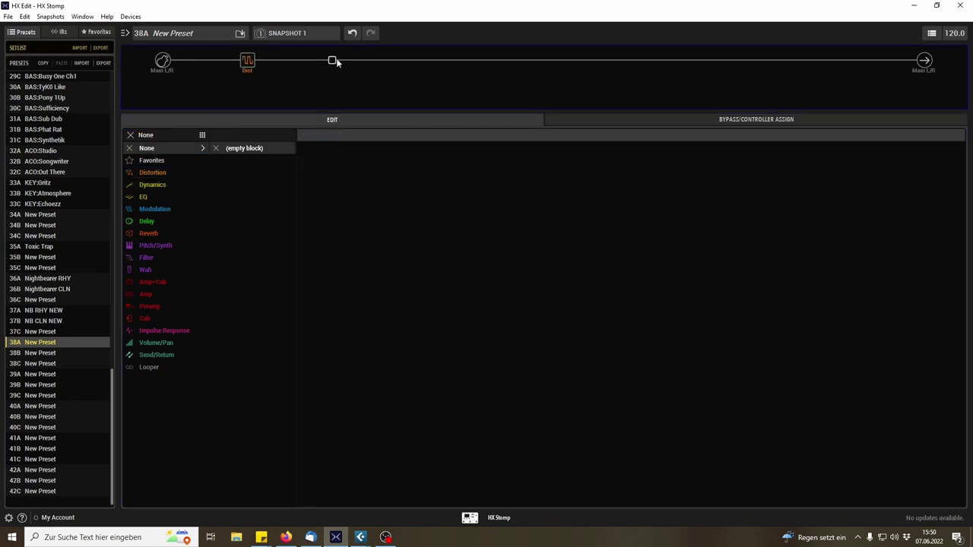
mouse_move(158, 283)
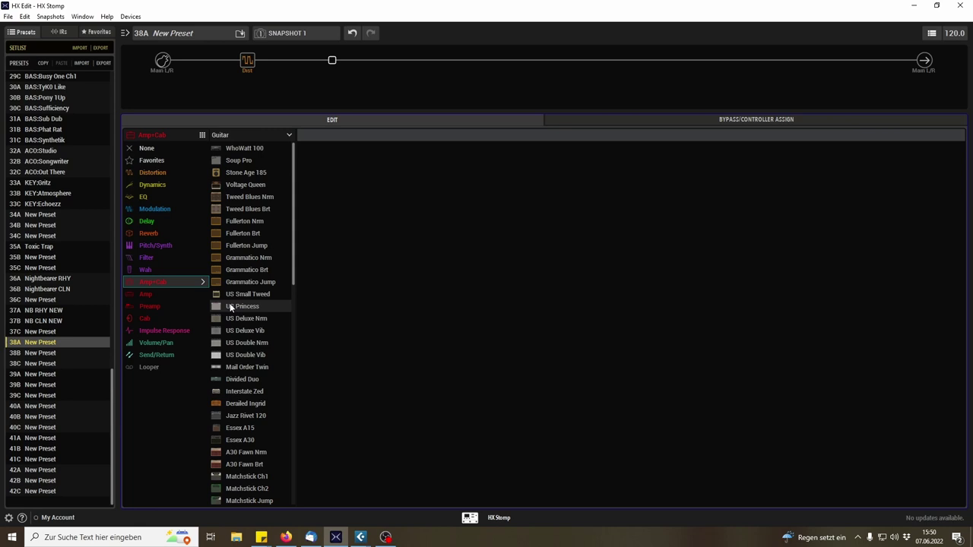
scroll(254, 350, down, 5)
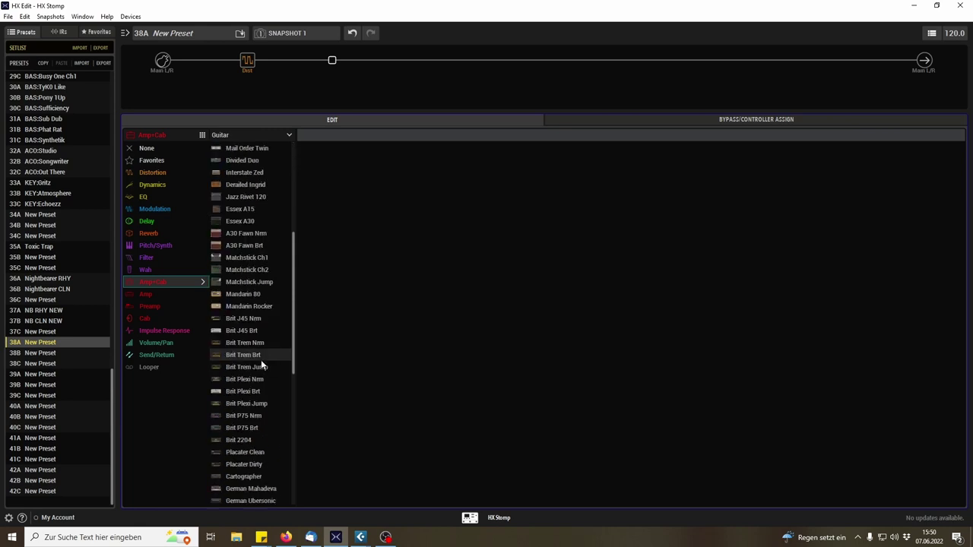
scroll(261, 365, down, 3)
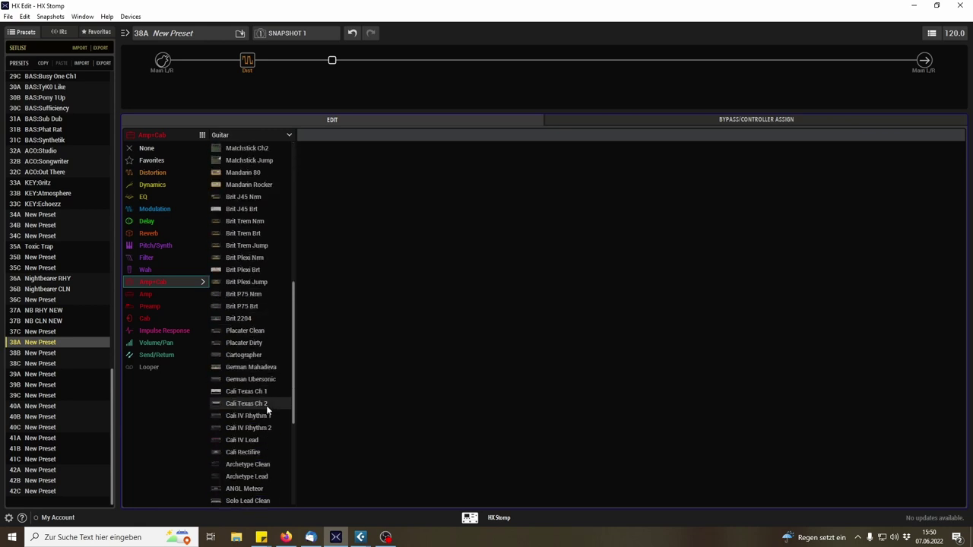
click(256, 430)
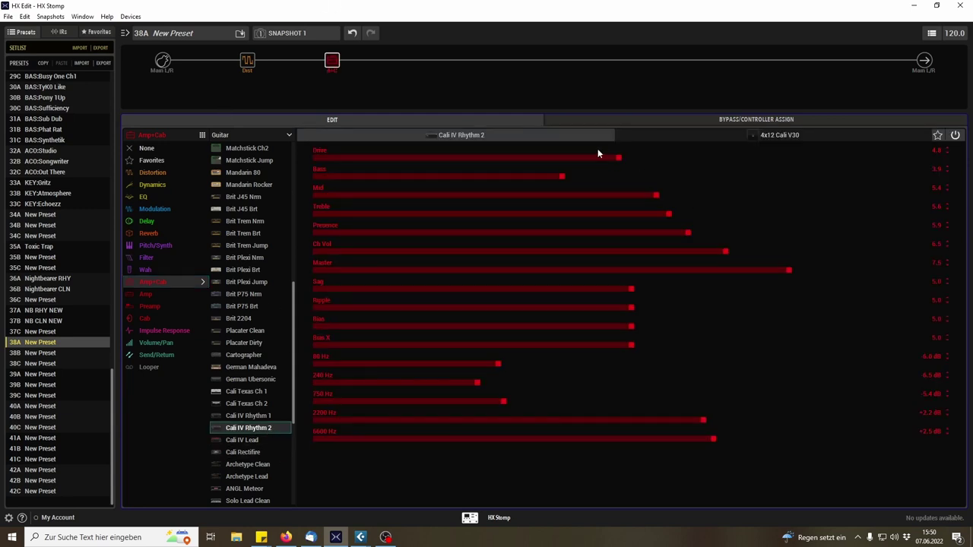
drag(622, 157, 891, 157)
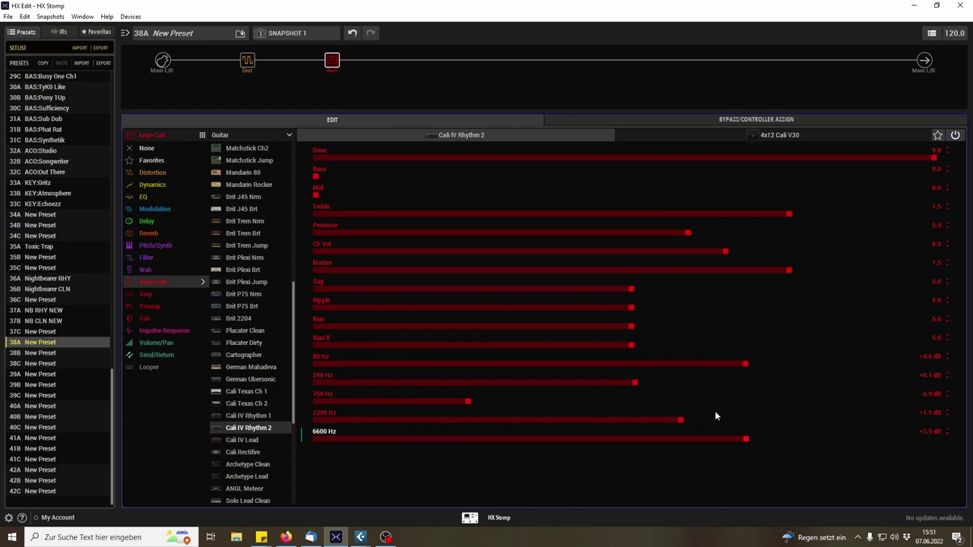
Set the Scream 808's Level to 10.0 and lower its Gain to about 0.6.
click(247, 60)
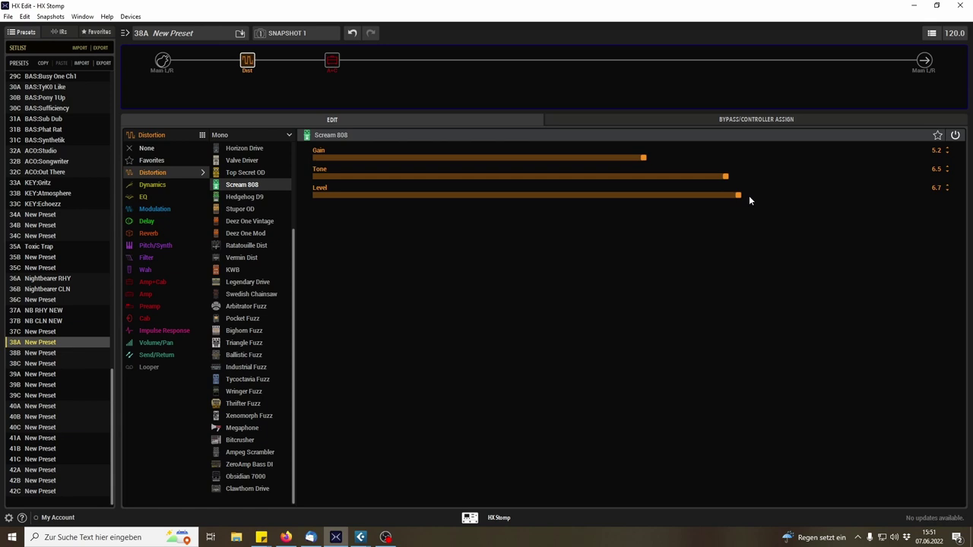
drag(738, 197, 945, 195)
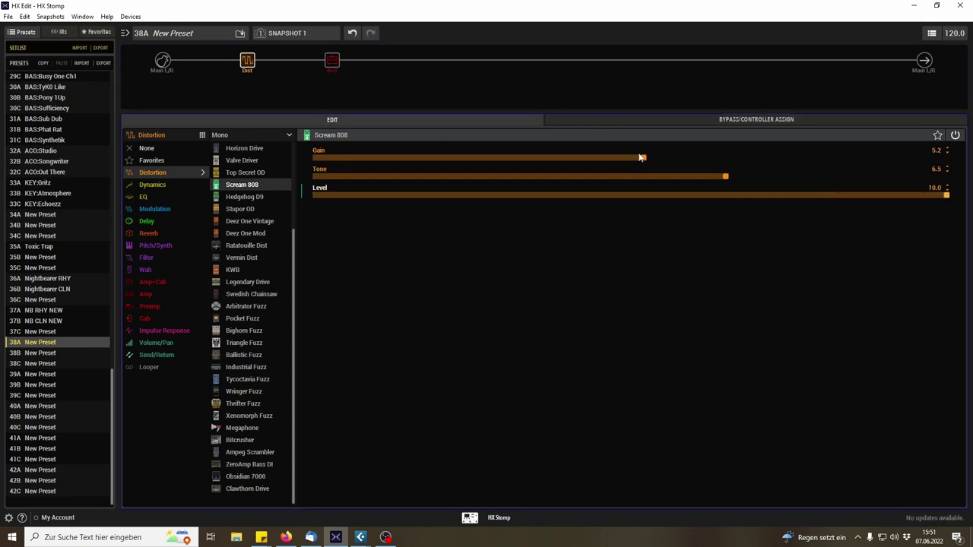
drag(640, 157, 347, 159)
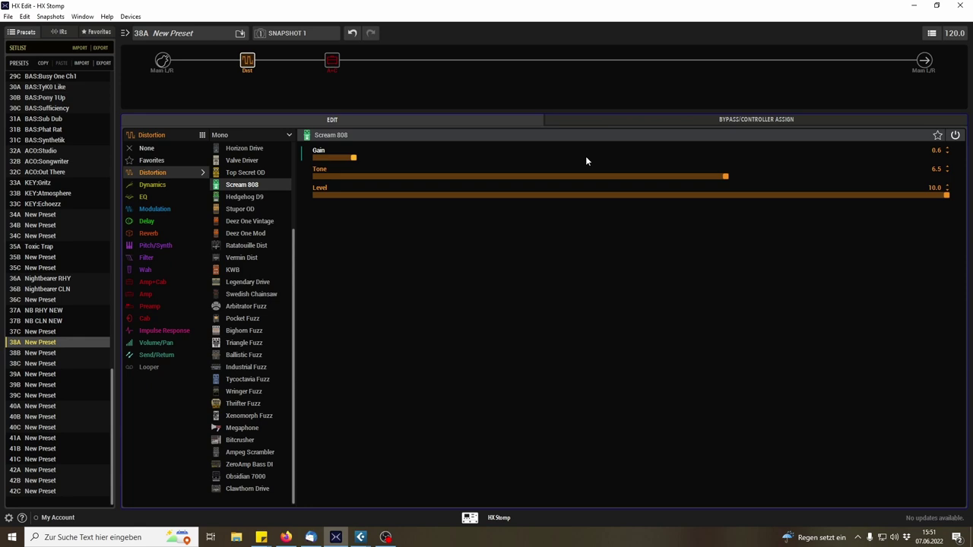
Set the Cali IV amp to Treble 8.2, Presence 7.1, 2200 Hz +6.2 dB and 6600 Hz +7.9 dB.
click(333, 65)
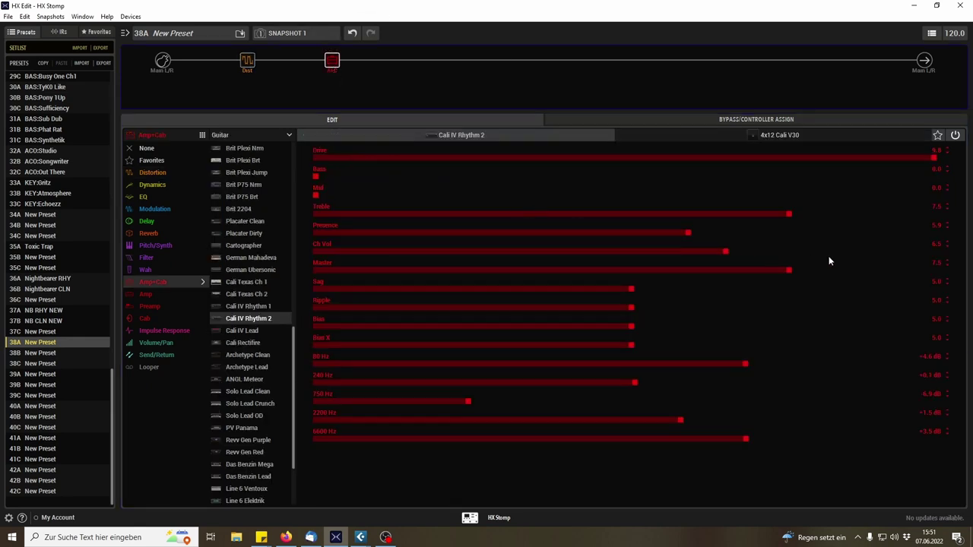
drag(690, 234, 831, 247)
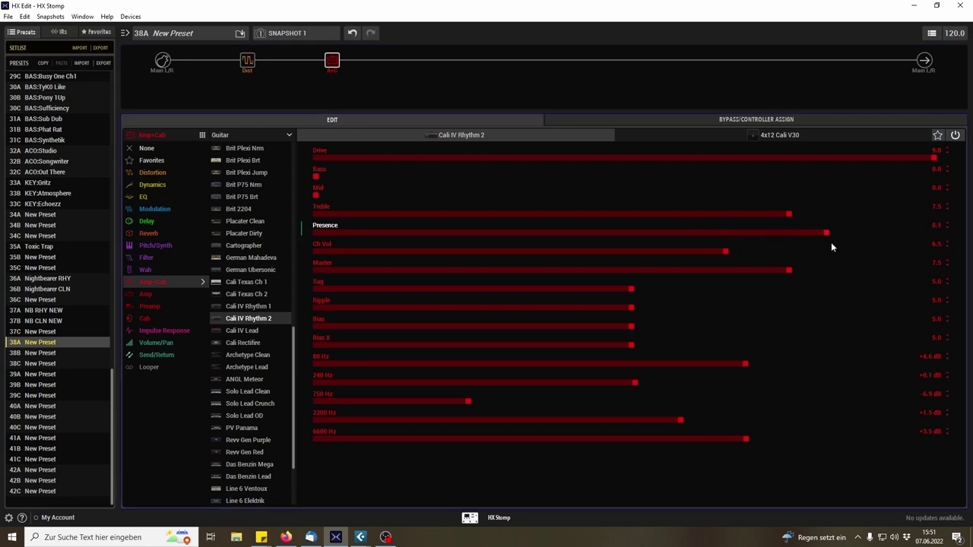
drag(773, 252, 764, 254)
drag(787, 215, 830, 230)
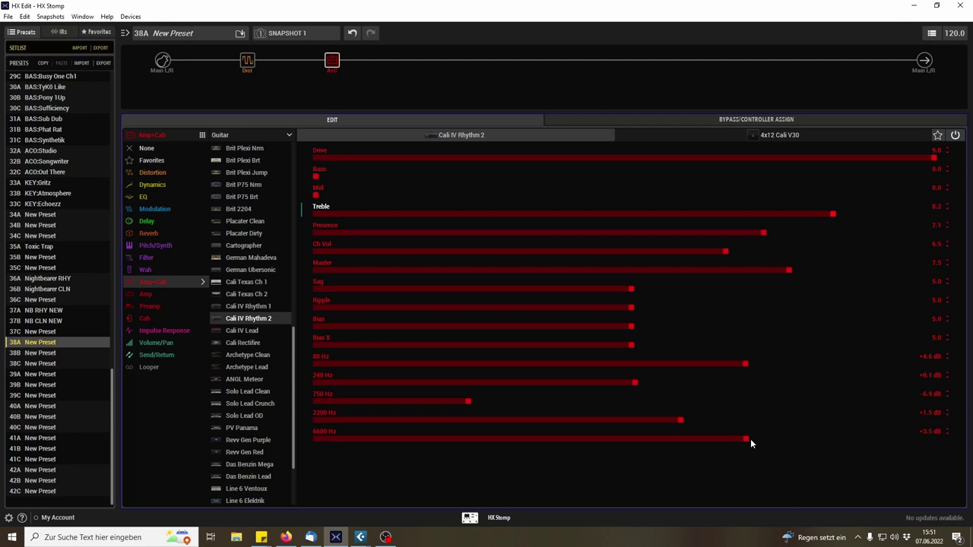
drag(751, 440, 933, 449)
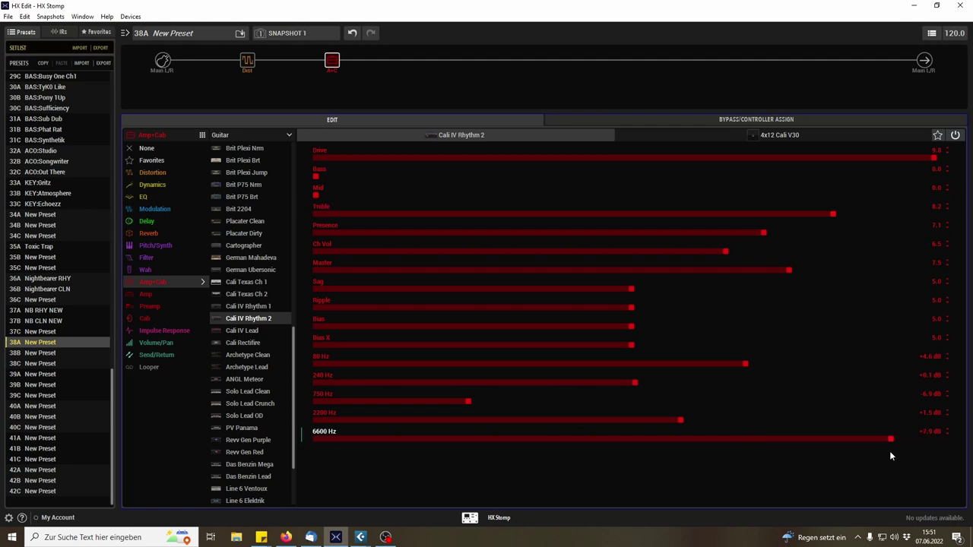
drag(678, 420, 833, 440)
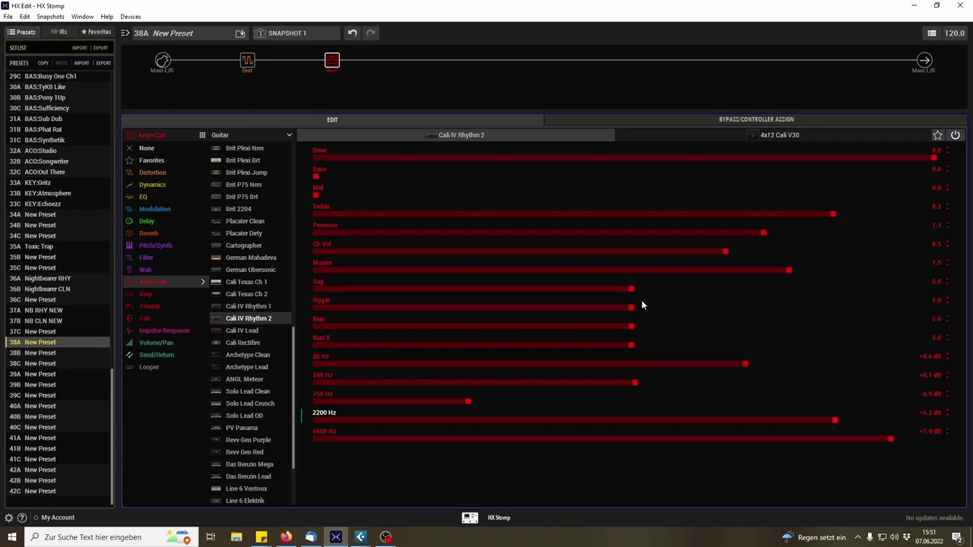
Give the Cali V30 cab a 57 Dynamic mic, 1.5" distance and 10.0 kHz High Cut, then revisit the amp's 6600 Hz band.
click(722, 134)
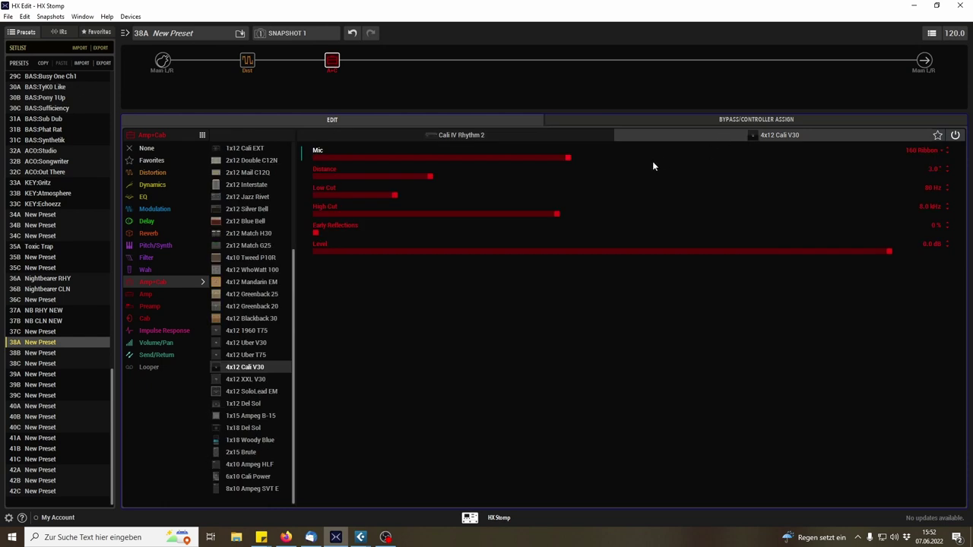
click(929, 150)
click(931, 158)
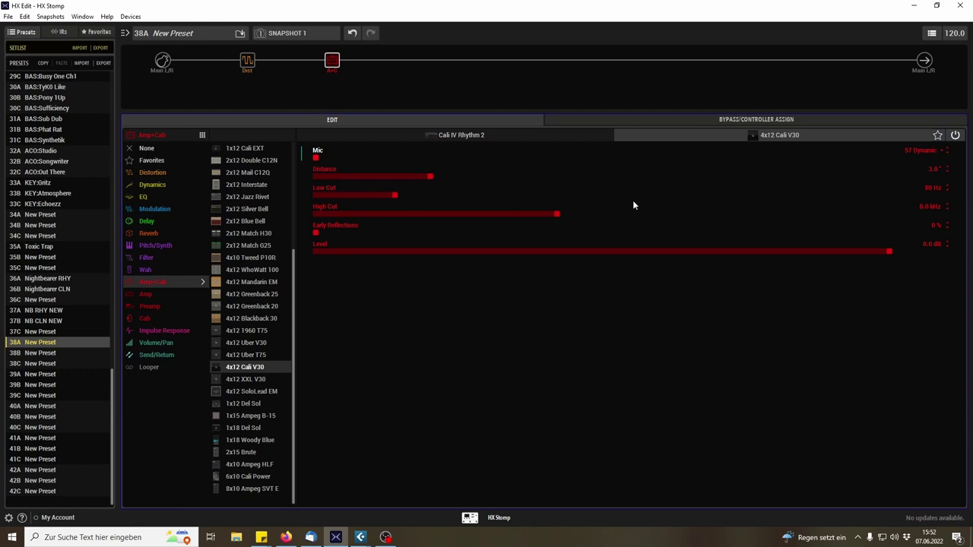
click(428, 179)
drag(329, 173, 322, 179)
drag(556, 215, 624, 218)
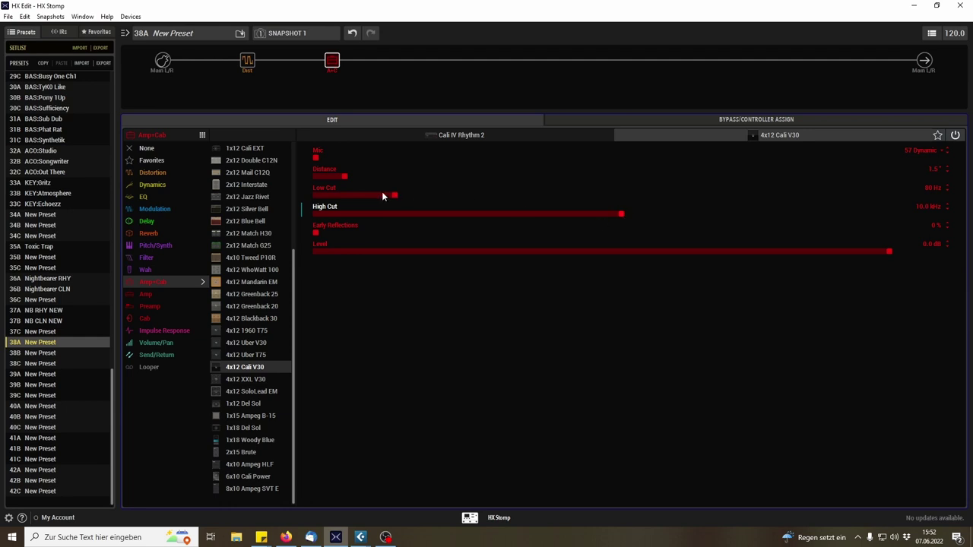
click(467, 140)
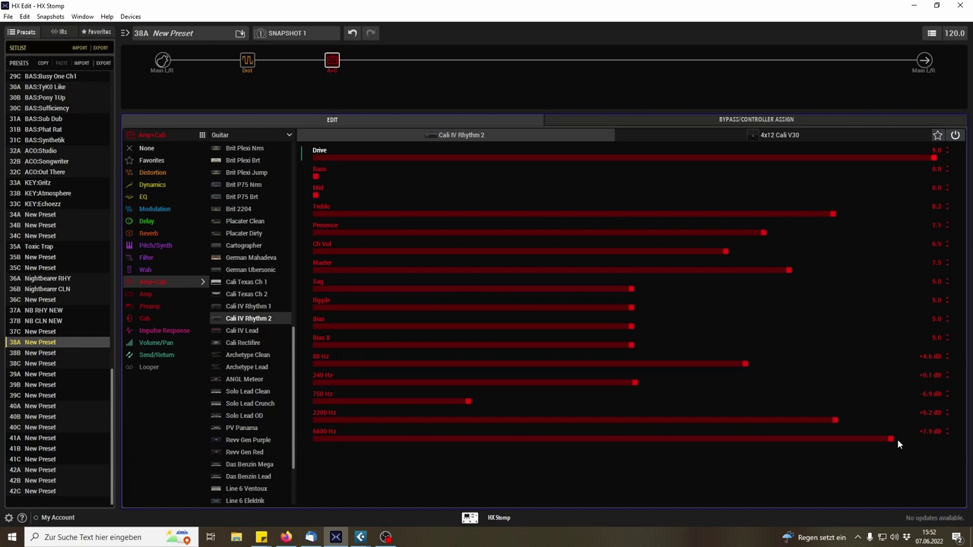
click(892, 439)
Insert a Parametric EQ into the empty slot after the amp.
click(417, 61)
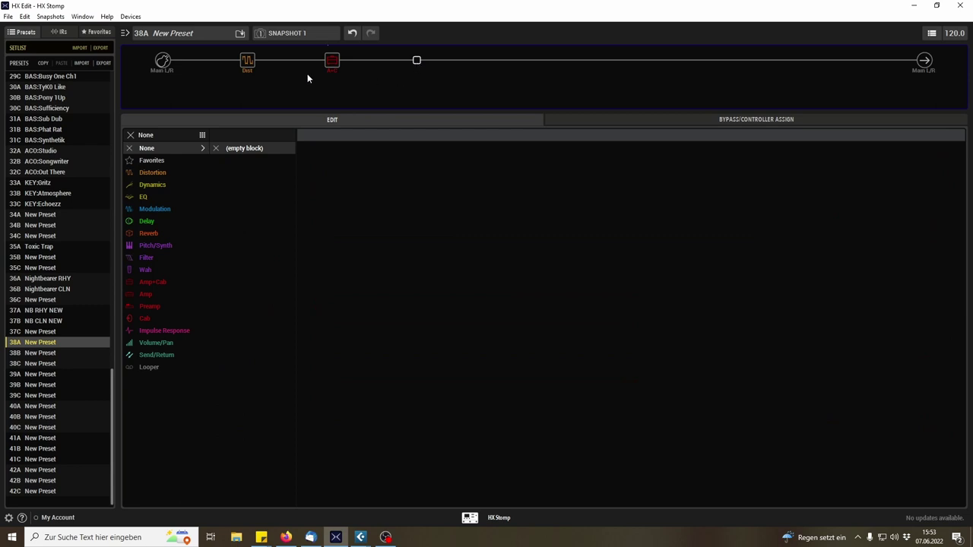
click(149, 197)
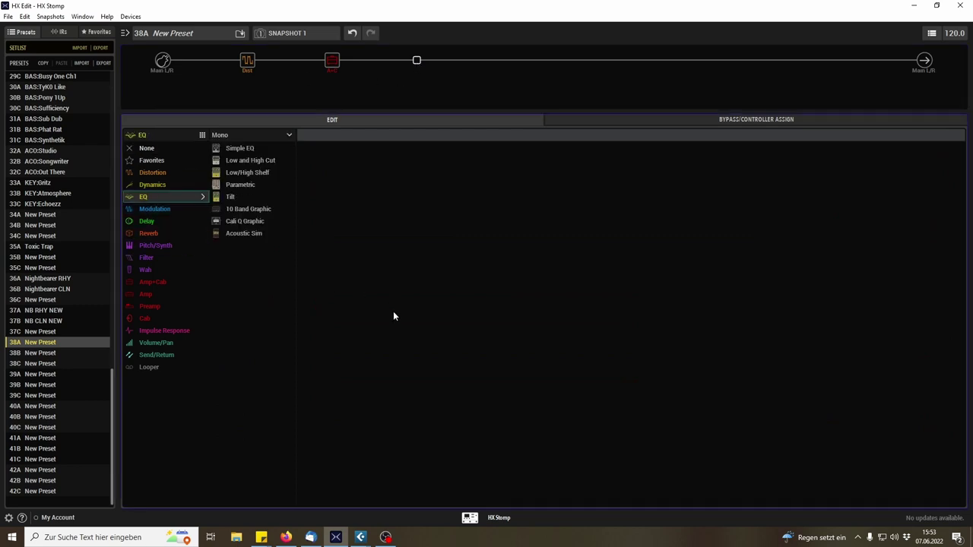
click(248, 185)
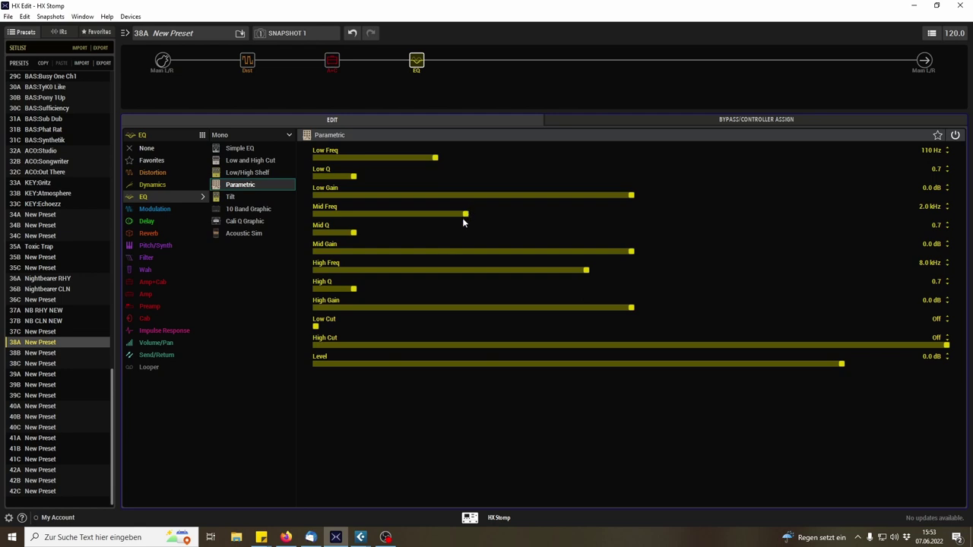
Set the EQ's Mid Freq to 473 Hz, Low Freq 400 Hz, Low Q 1.7 and Low Gain -2.6 dB.
drag(465, 217, 343, 215)
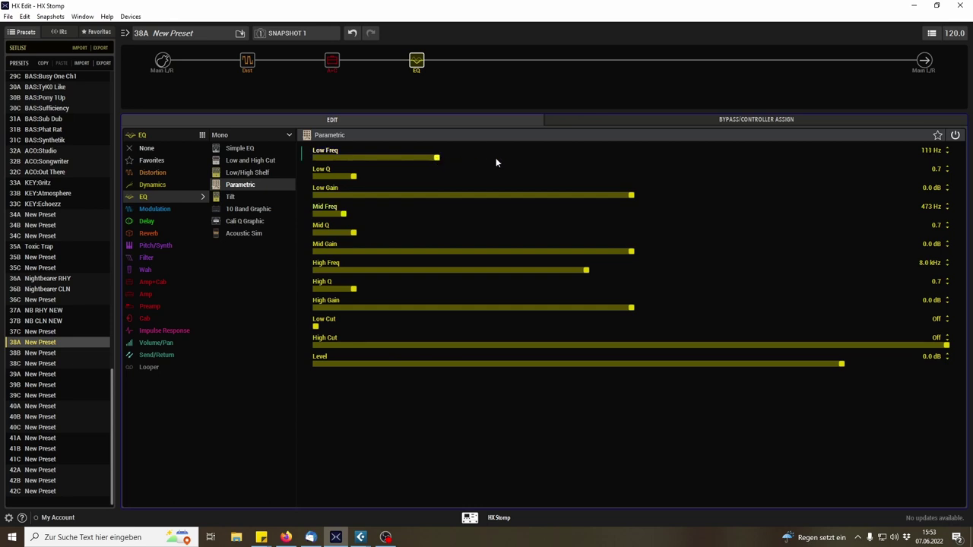
click(638, 159)
drag(636, 162, 819, 167)
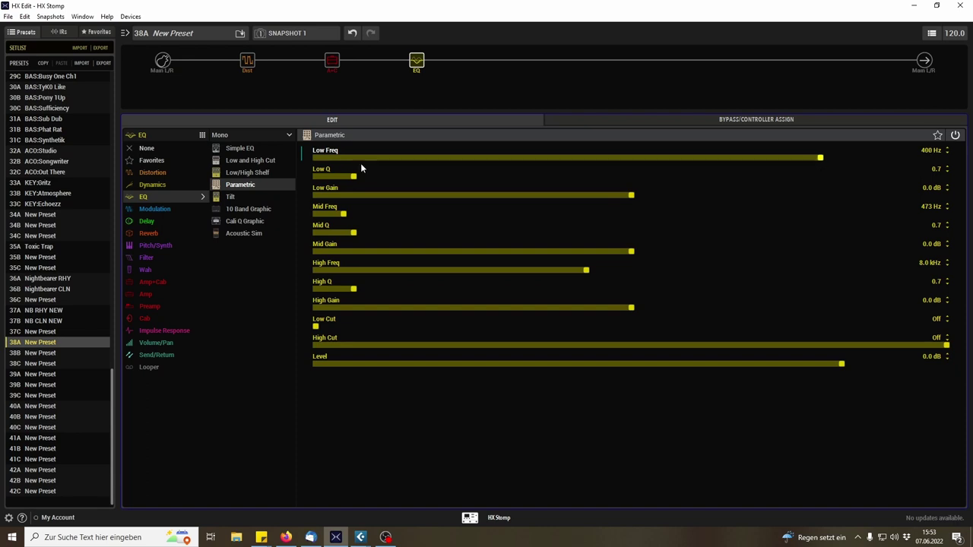
drag(354, 179, 418, 178)
drag(631, 196, 563, 196)
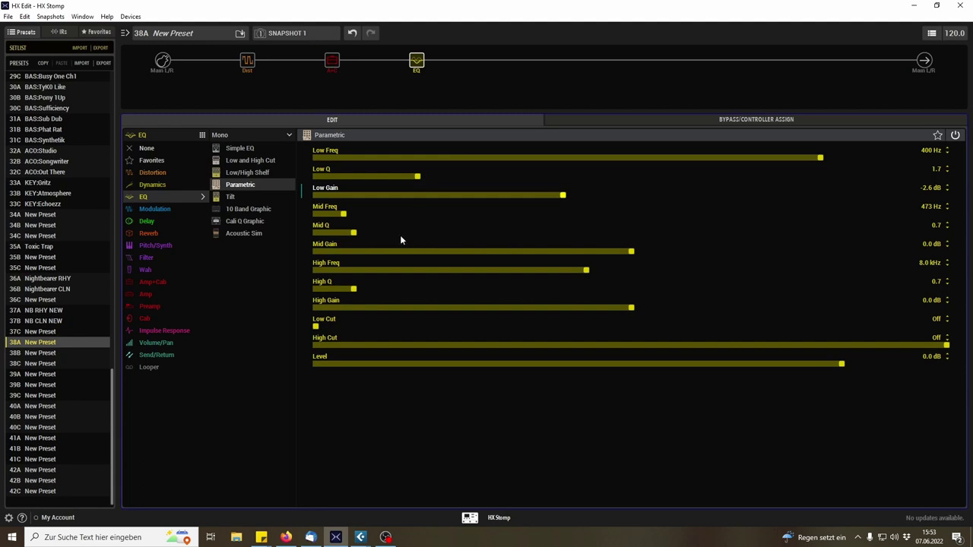
Shape the EQ mid band to 1.2 kHz, Q 2.4, +1.0 dB and set the Low Cut to 95 Hz.
drag(342, 217, 472, 243)
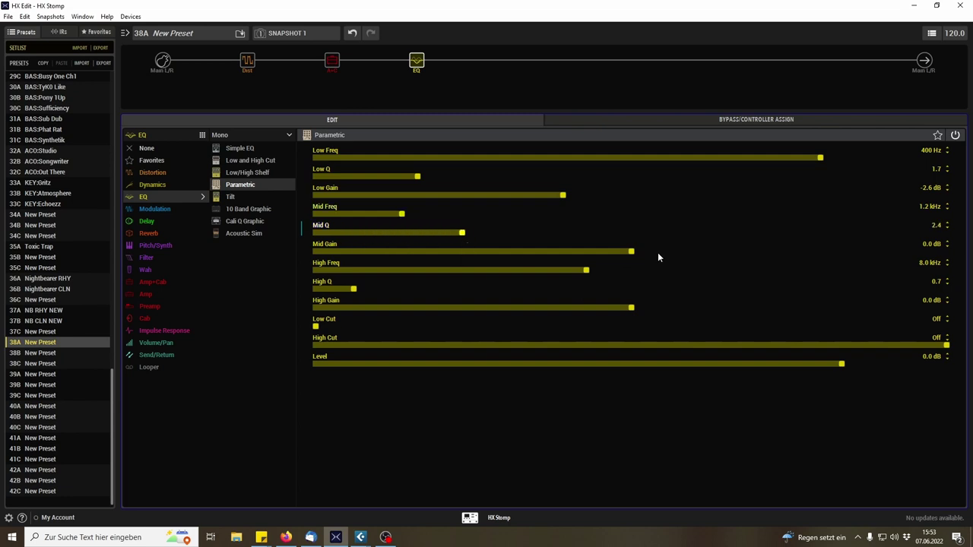
drag(637, 252, 656, 252)
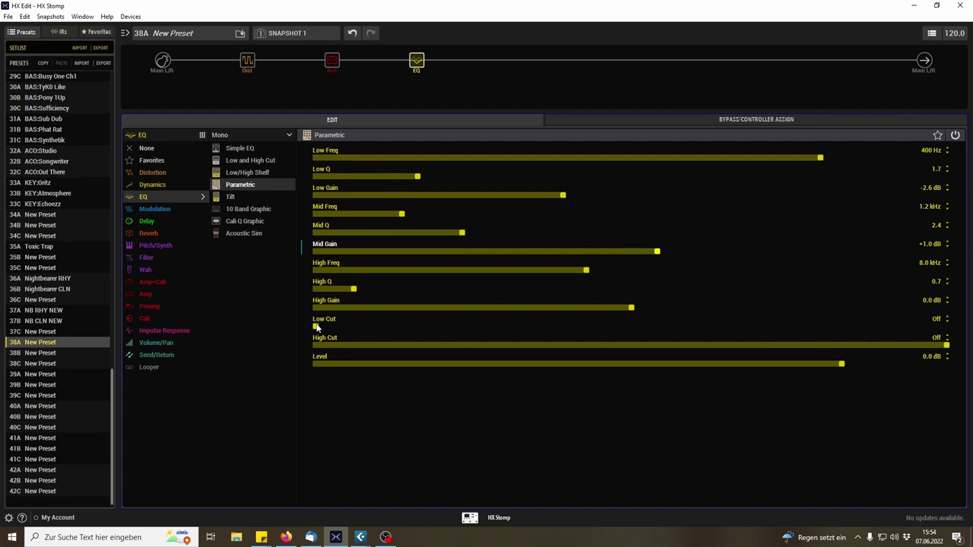
drag(316, 328, 355, 330)
scroll(355, 330, up, 5)
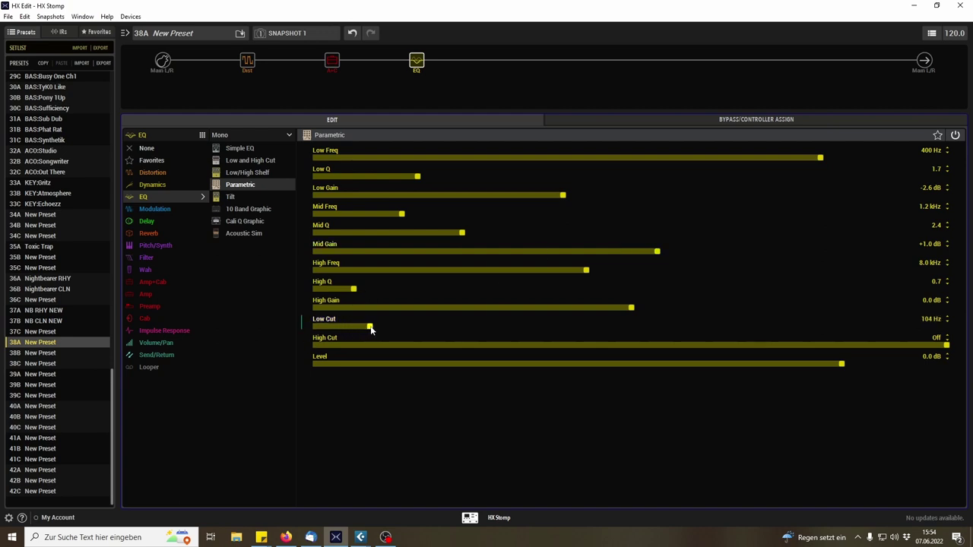
scroll(355, 330, down, 2)
Bypass and re-enable the Parametric EQ to compare, then cut its Low Gain to -3.4 dB.
click(412, 50)
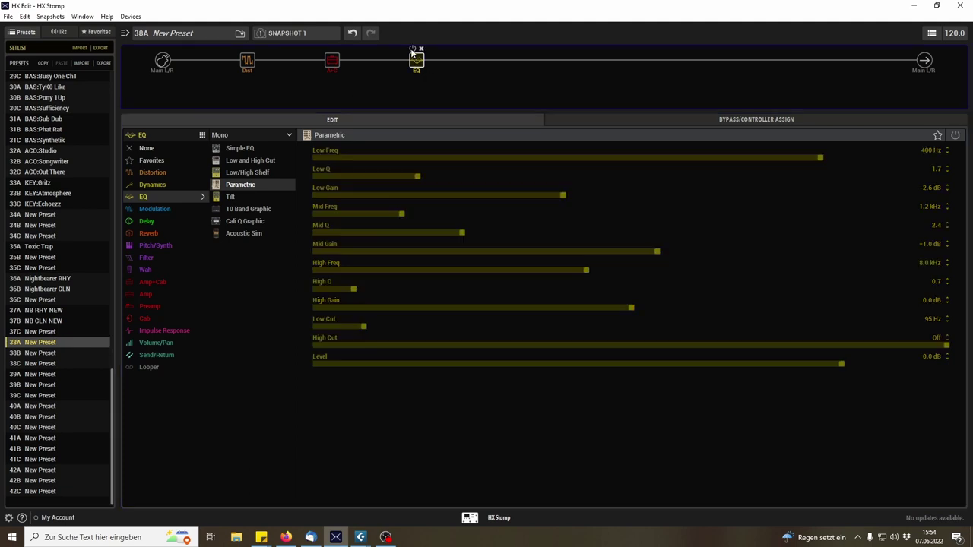
click(411, 50)
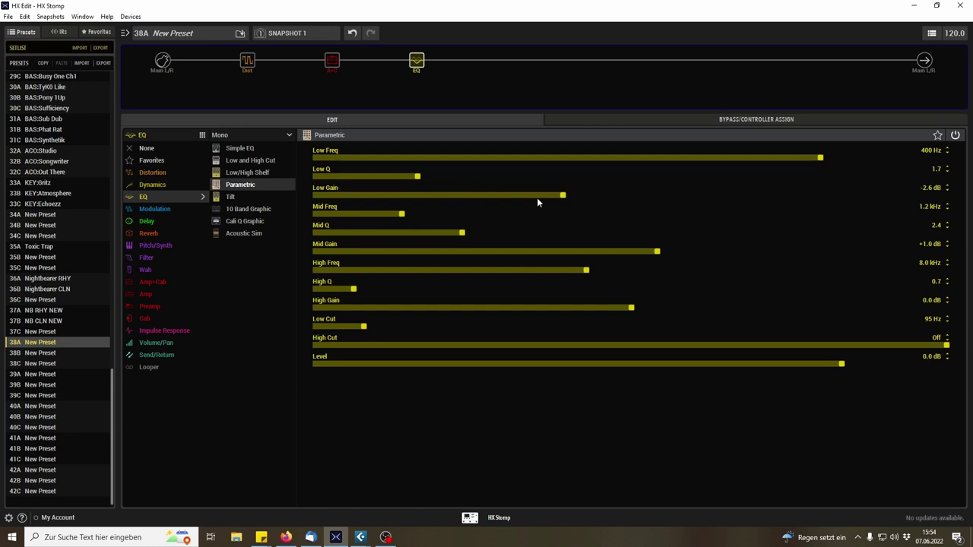
drag(563, 199, 552, 202)
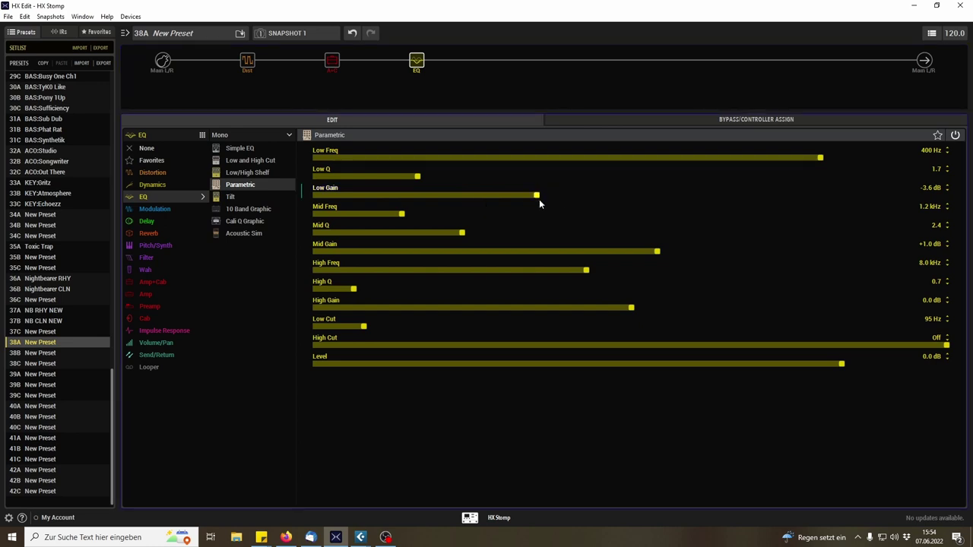
click(543, 198)
mouse_move(331, 65)
Change preset 38A's name to 'YT Patch 1'.
double_click(207, 32)
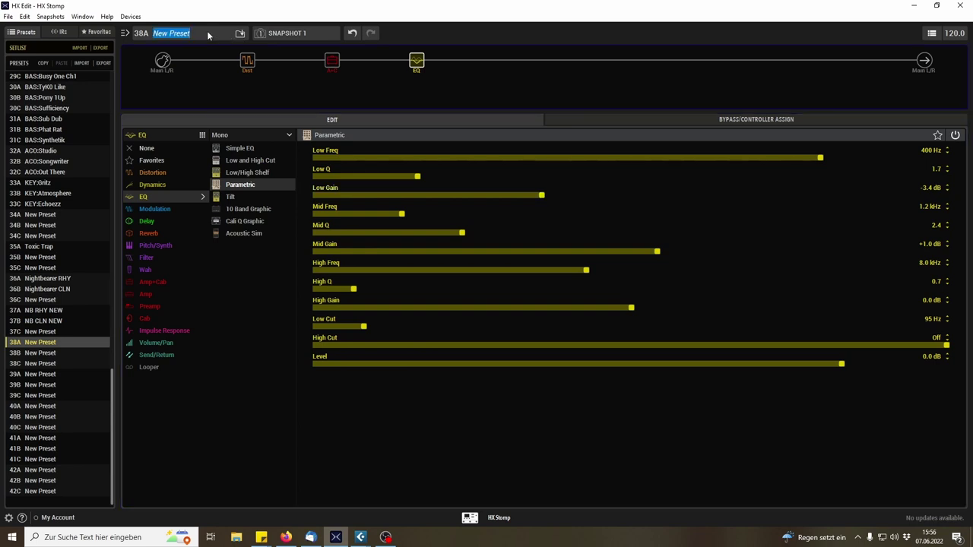
text(YT Patch 1)
key(Return)
Load empty preset 38B, move an empty slot to the chain's middle, and list the Amp+Cab models.
click(40, 352)
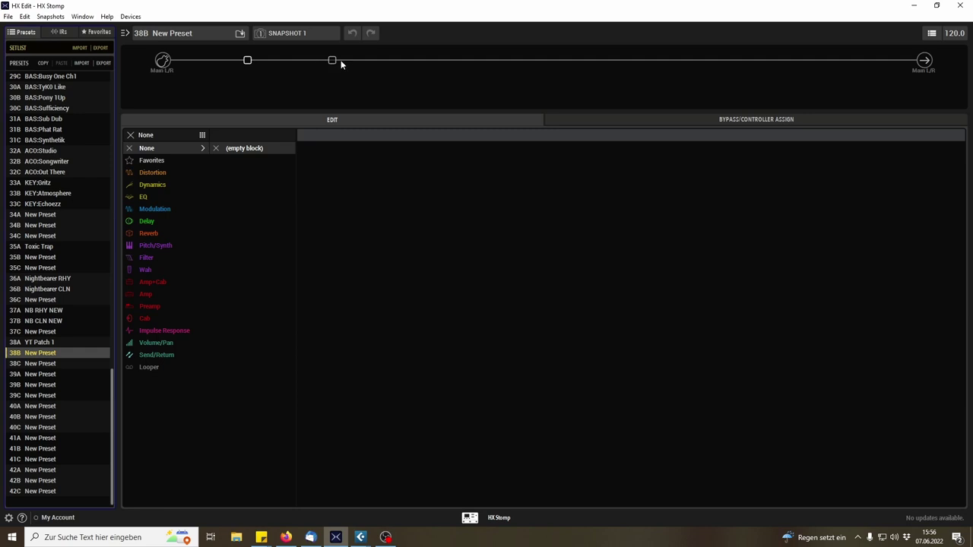
click(331, 61)
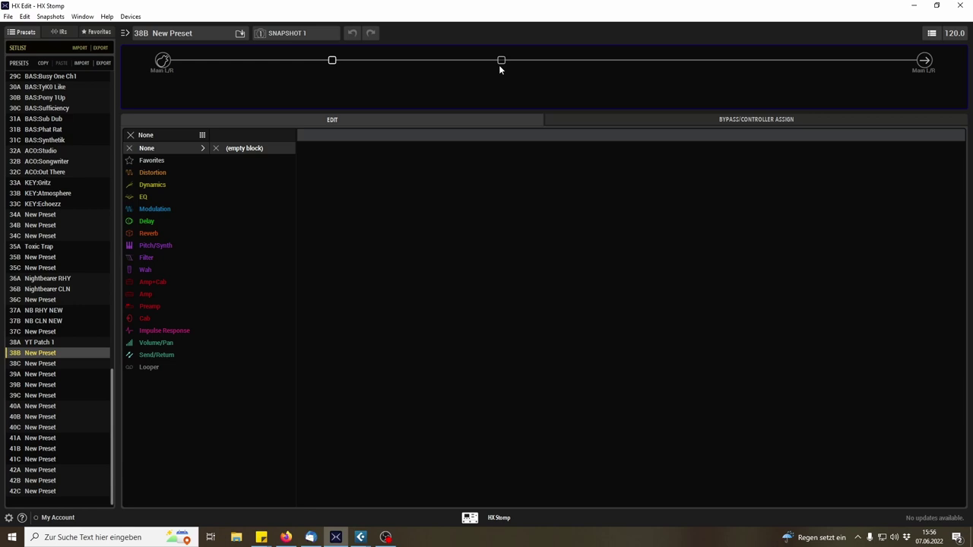
drag(507, 59, 502, 61)
mouse_move(155, 283)
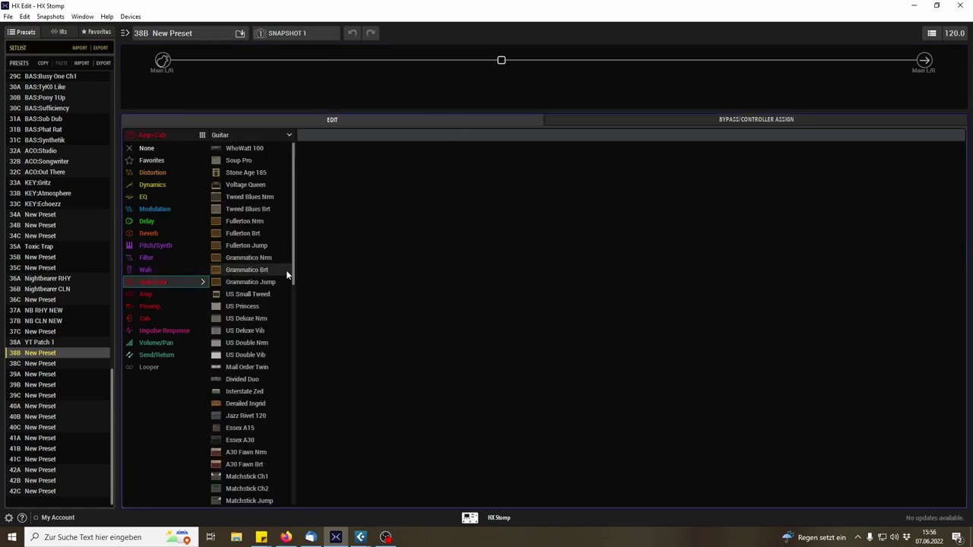
drag(295, 275, 309, 522)
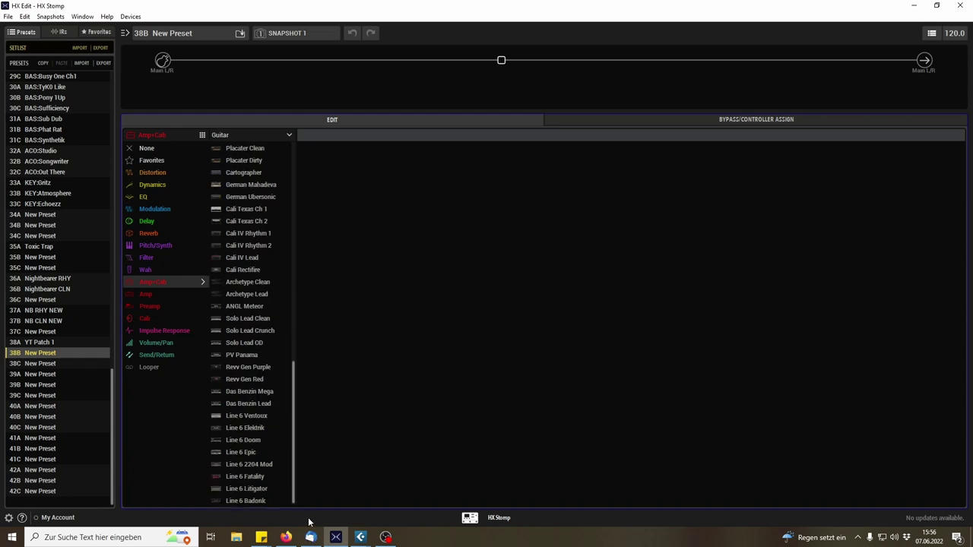
Load the Line 6 2204 Mod with a 4x12 Uber V30 cab, 57 Dynamic mic at 1.0", High Cut 11.0 kHz.
click(249, 464)
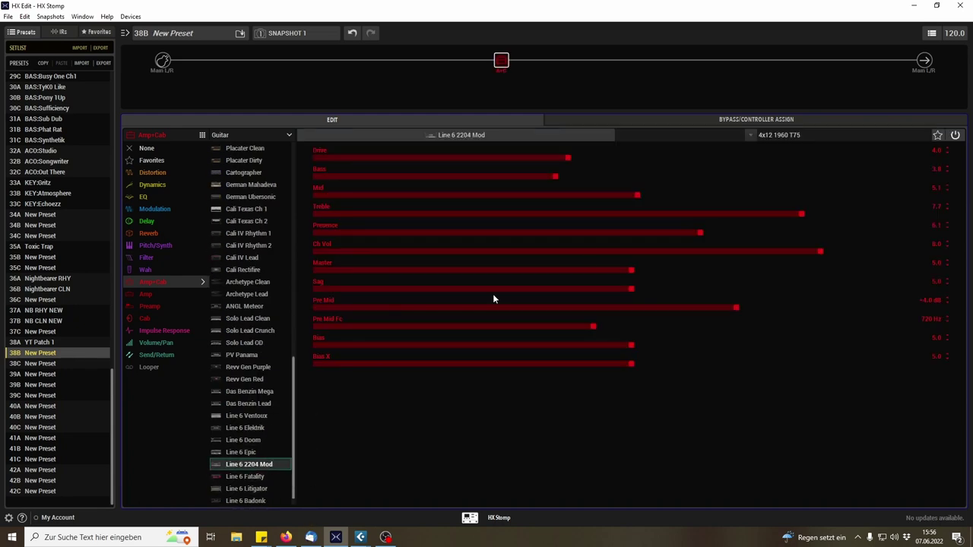
click(778, 135)
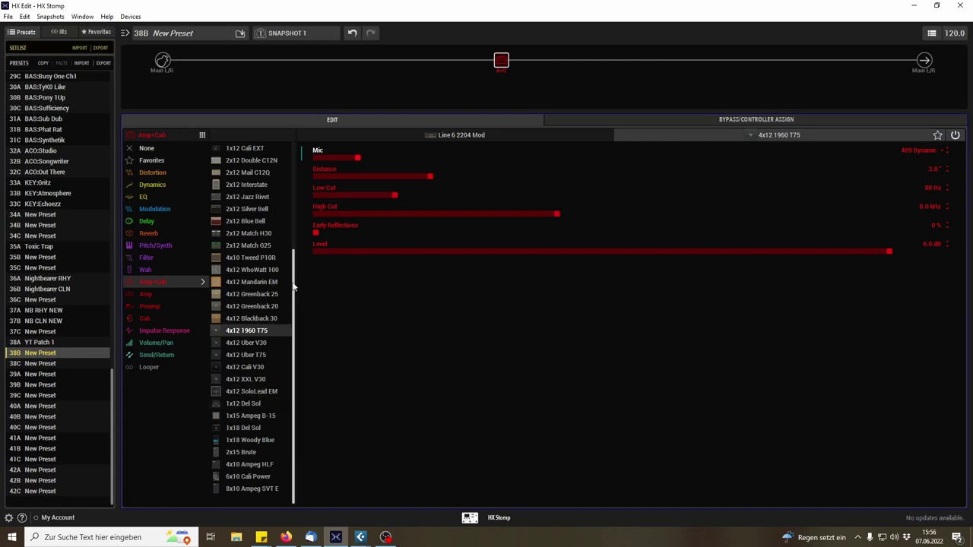
drag(294, 293, 282, 316)
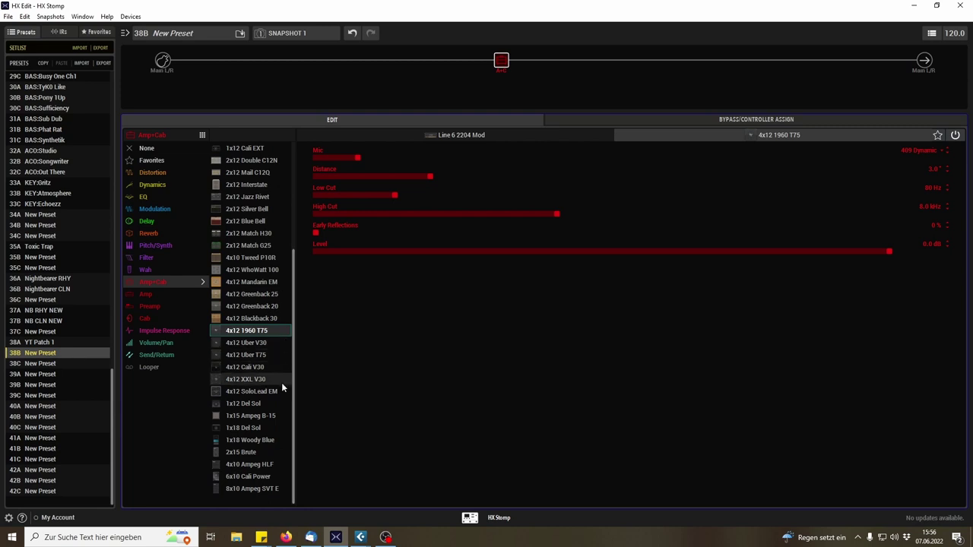
click(263, 345)
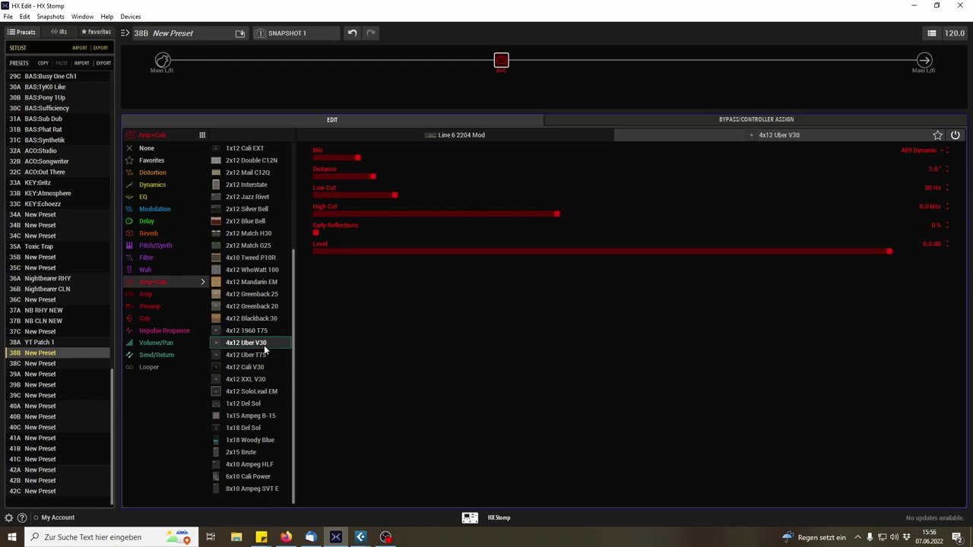
click(926, 151)
click(925, 162)
drag(370, 177, 315, 176)
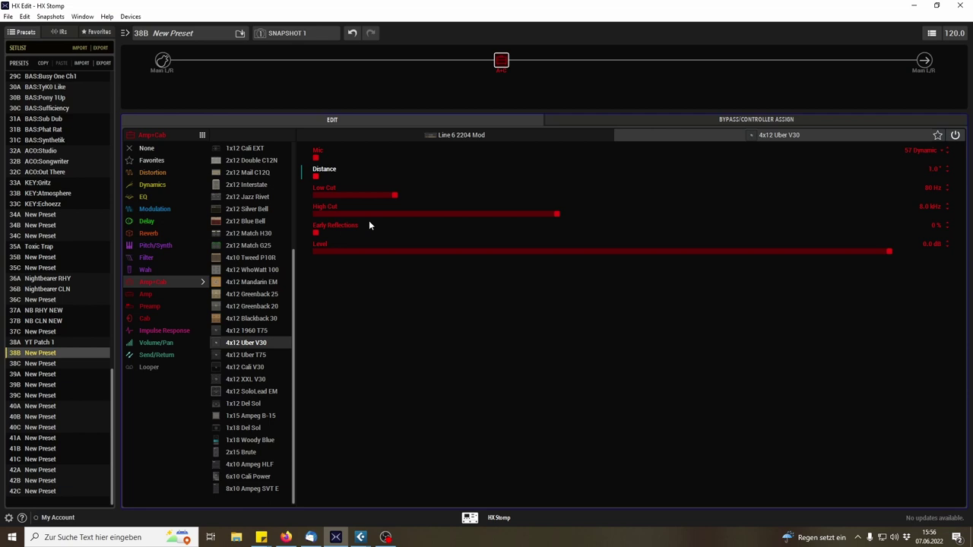
drag(552, 219, 637, 213)
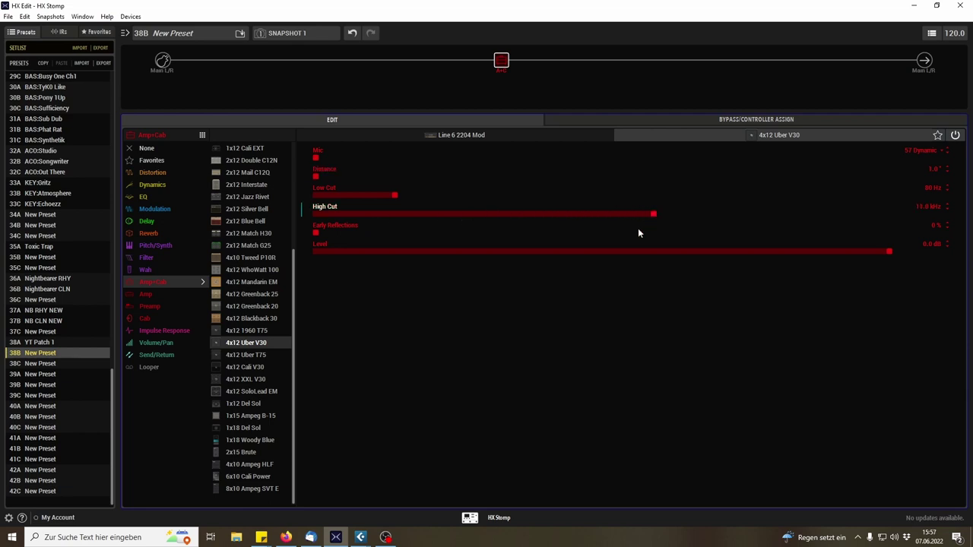
Set the 2204 Mod's Treble to 6.0, Drive 1.9, Pre Mid -1.4 dB, and add an empty slot before it.
click(462, 139)
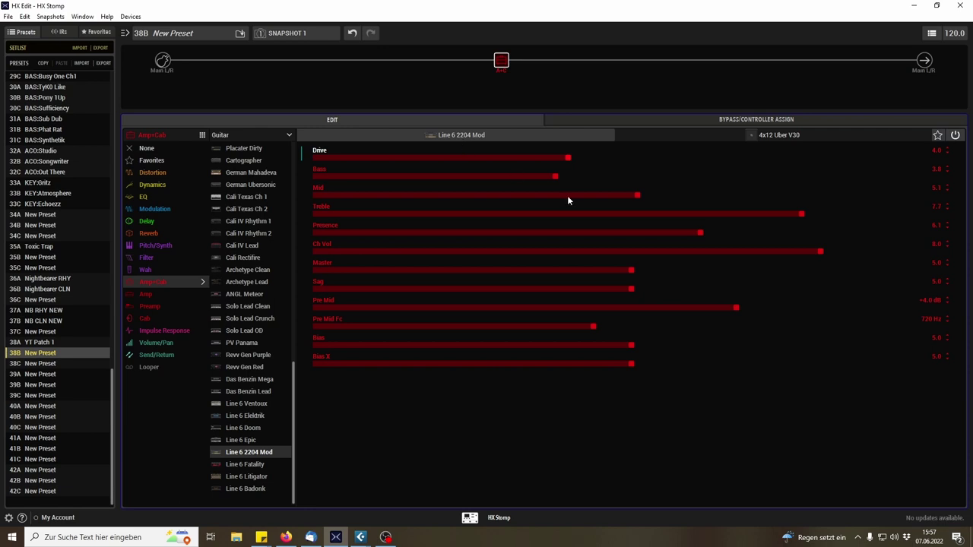
drag(802, 215, 758, 219)
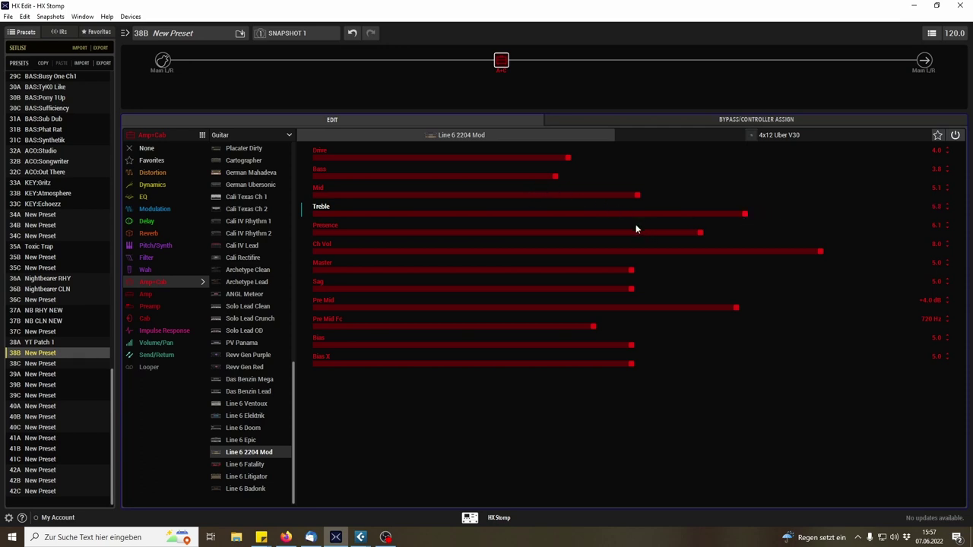
drag(568, 158, 433, 160)
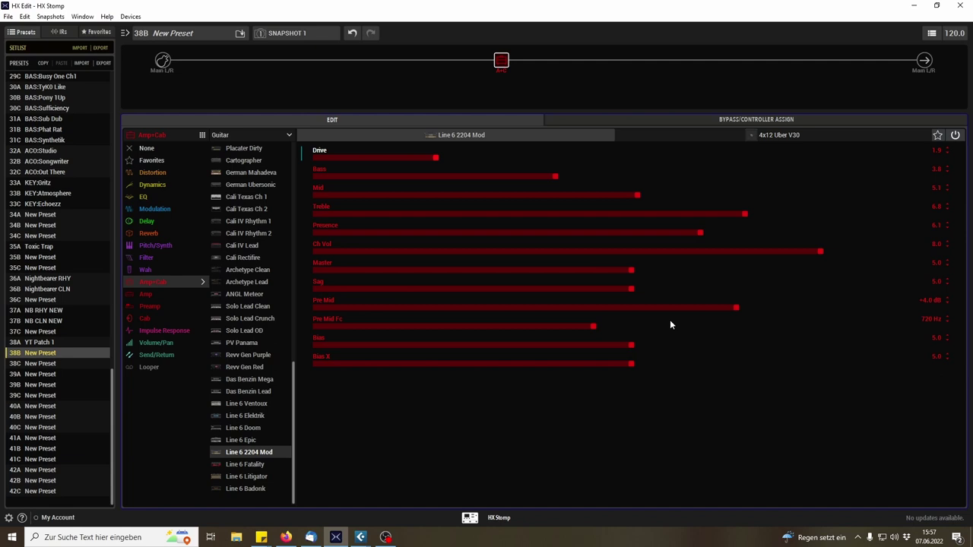
drag(738, 310, 670, 311)
drag(416, 61, 255, 60)
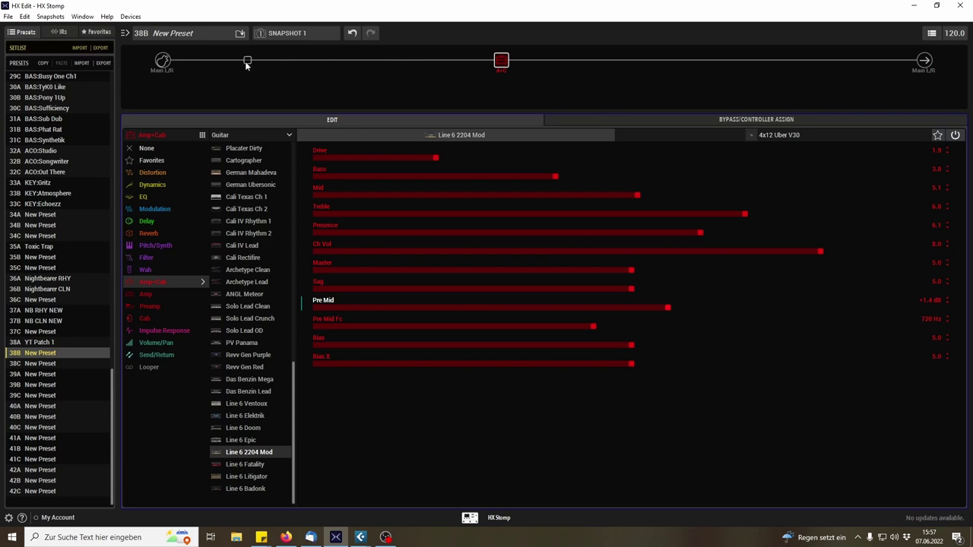
Load the Swedish Chainsaw distortion into the empty slot and turn the input gate on at -48.0 dB.
click(247, 60)
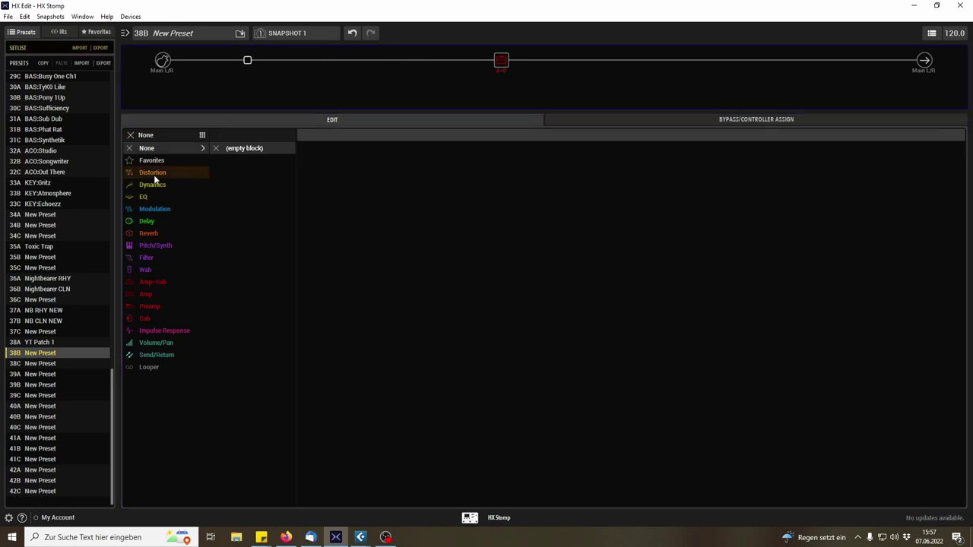
mouse_move(155, 179)
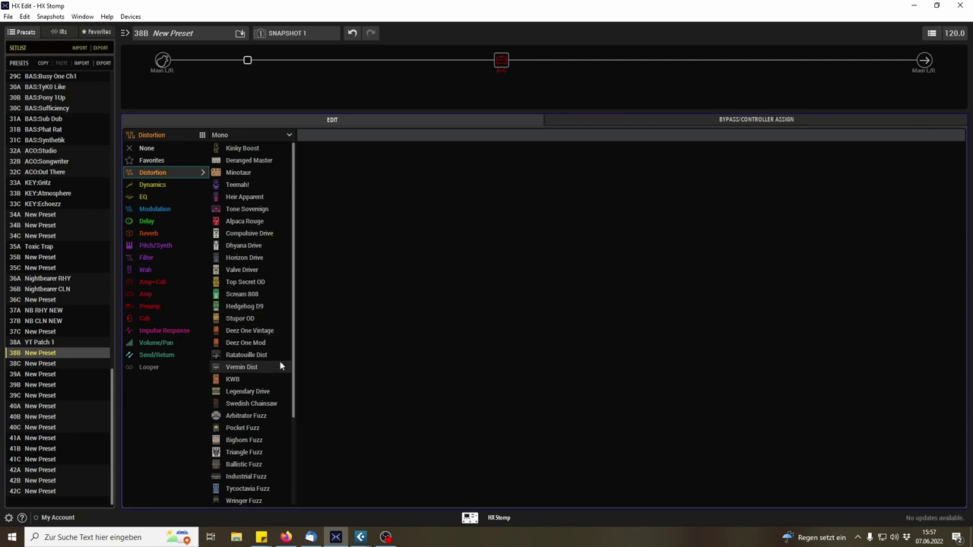
scroll(264, 389, down, 1)
click(263, 393)
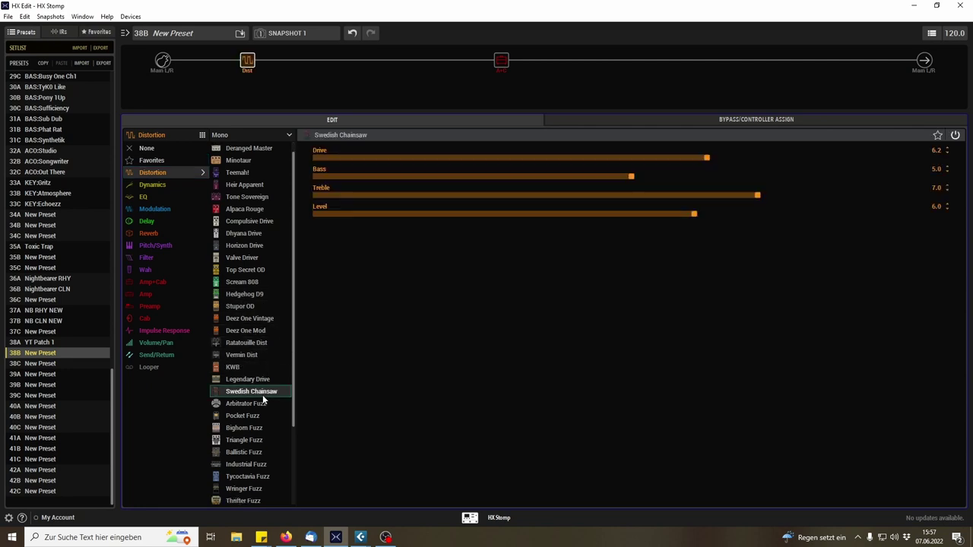
click(164, 61)
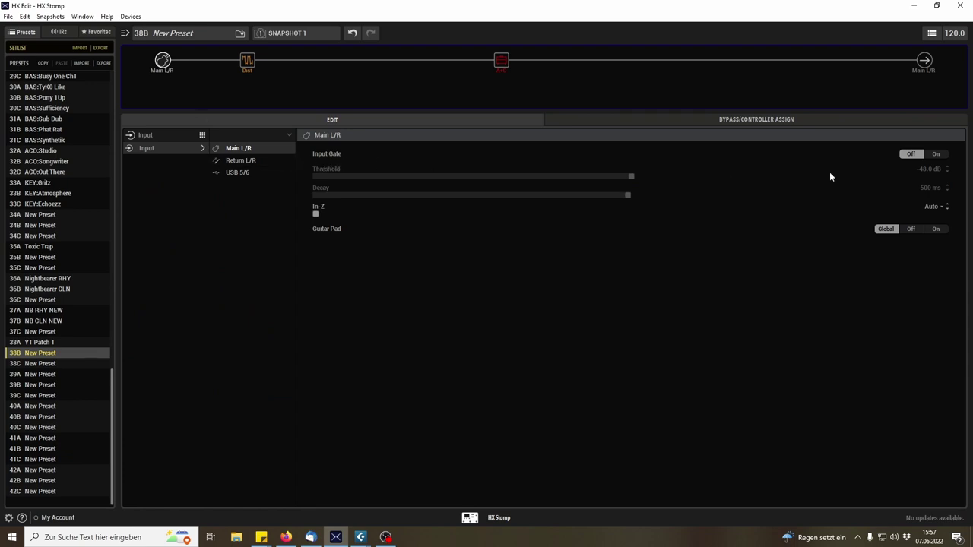
click(945, 156)
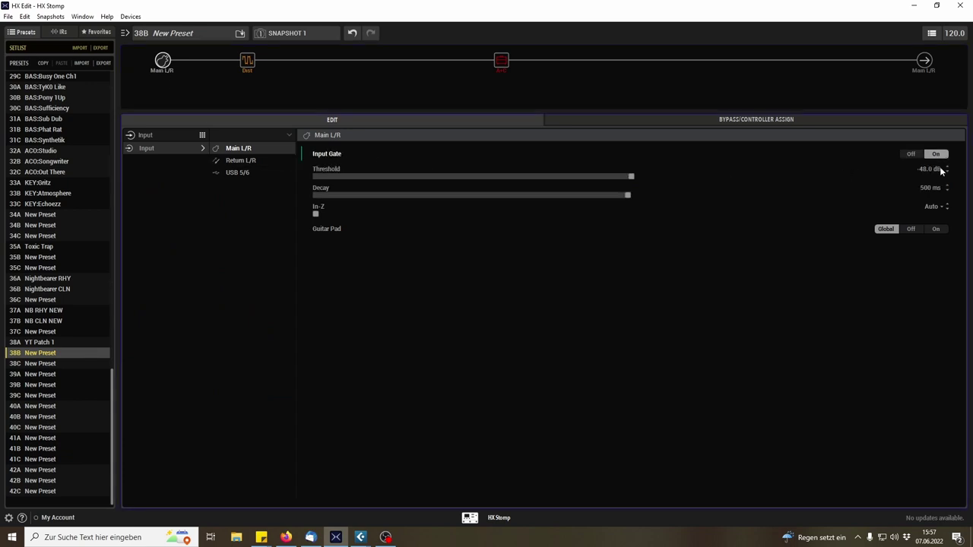
Set the Swedish Chainsaw's Bass and Level to 10.0, Drive to 1.1 and Treble to about 8.5.
click(248, 60)
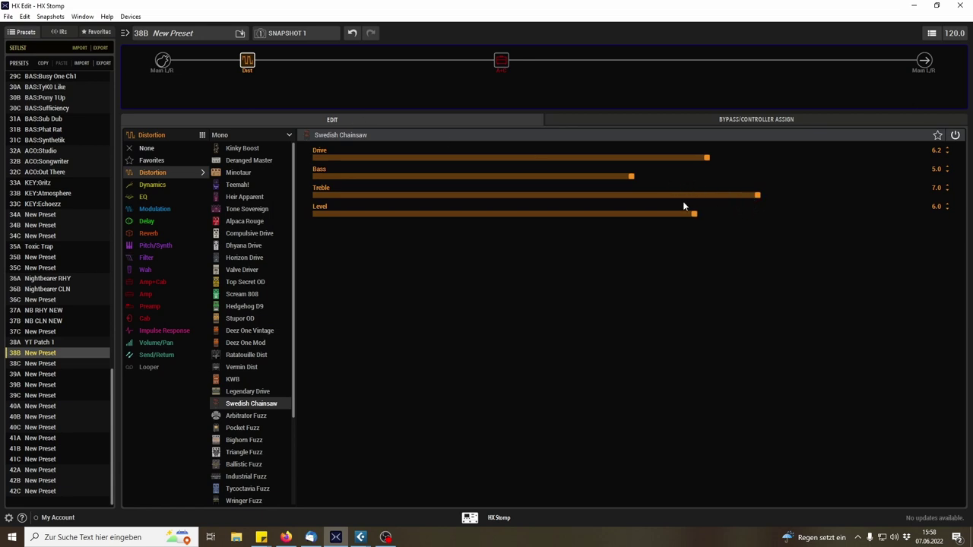
drag(849, 179, 950, 178)
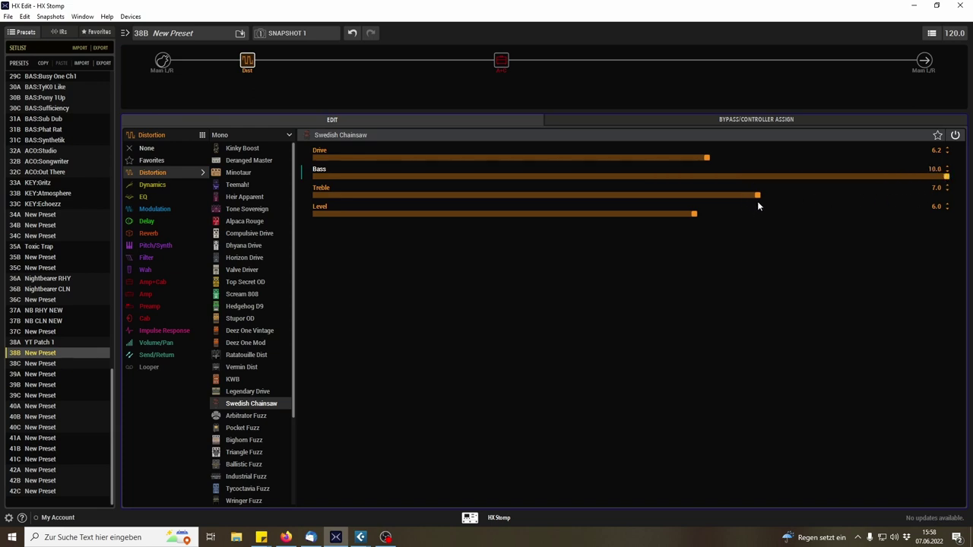
drag(695, 216, 971, 225)
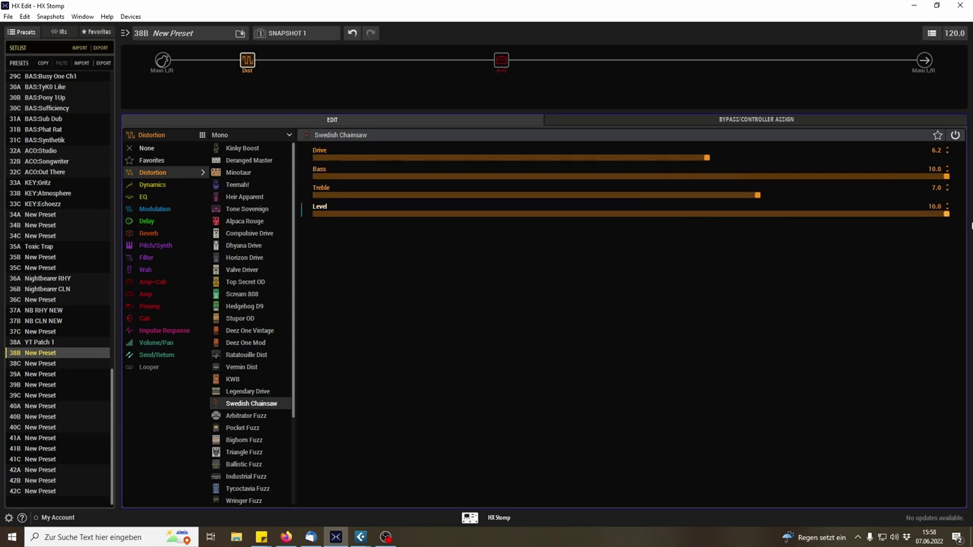
drag(574, 151, 385, 163)
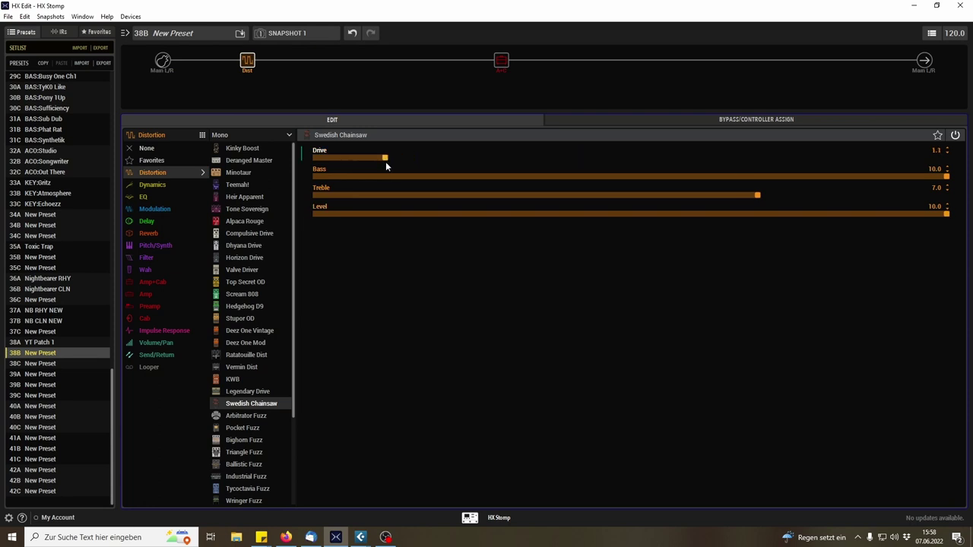
drag(758, 196, 851, 196)
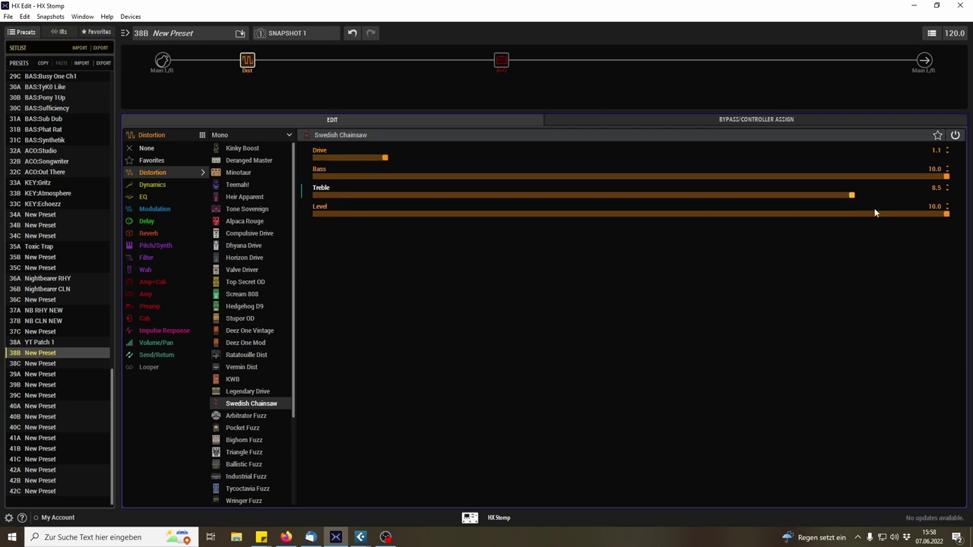
Fine-tune the Swedish Chainsaw's Treble step by step until it reads 9.6.
click(947, 186)
click(947, 186)
click(947, 187)
click(947, 187)
click(947, 187)
click(947, 187)
click(947, 187)
click(947, 187)
click(948, 188)
click(948, 188)
click(948, 188)
click(948, 187)
click(948, 188)
click(948, 188)
click(948, 188)
click(947, 191)
click(947, 191)
click(948, 192)
click(947, 192)
Add a Parametric EQ in the empty slot after the amp.
click(586, 60)
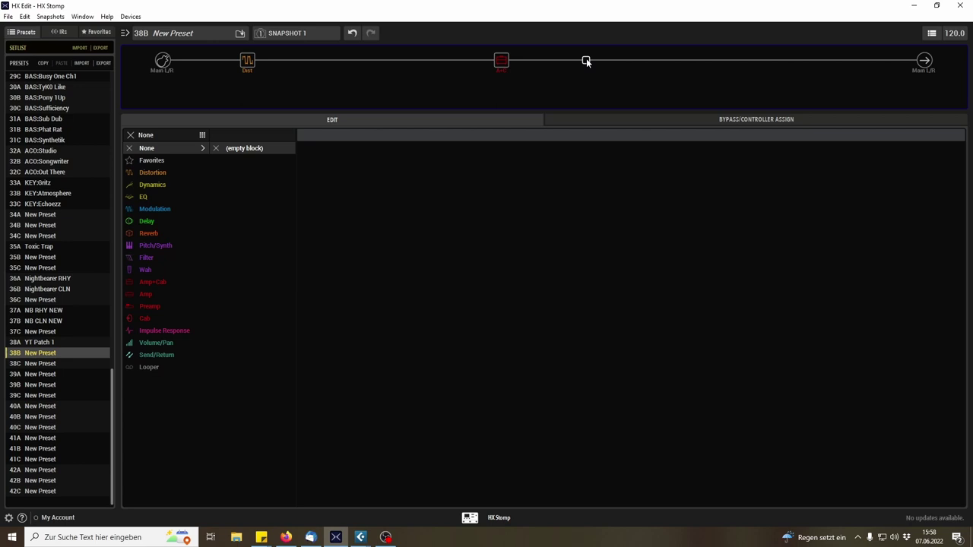
click(148, 195)
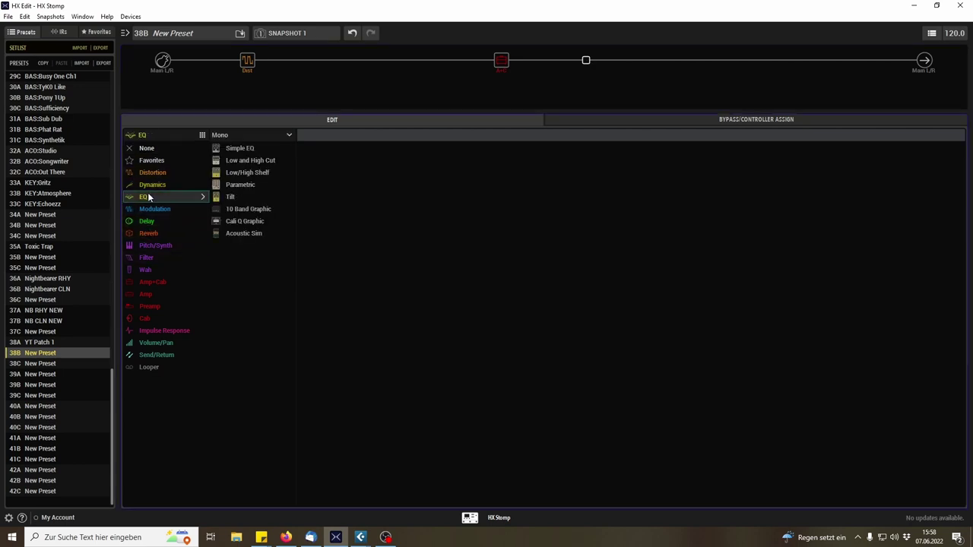
click(241, 185)
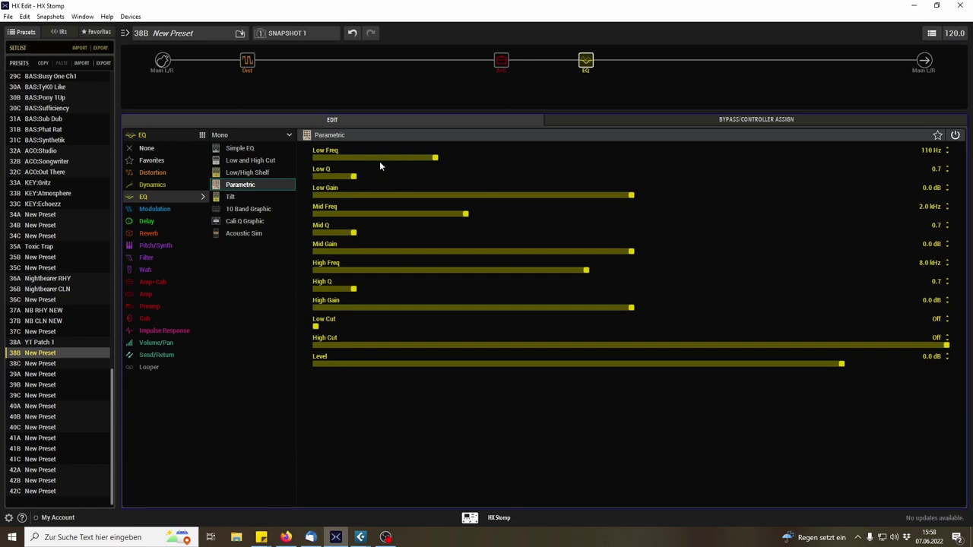
Raise the EQ's Low Freq, set Low Q 1.1, Low Gain -2.7 dB, and Low Cut 93 Hz.
drag(435, 158, 820, 158)
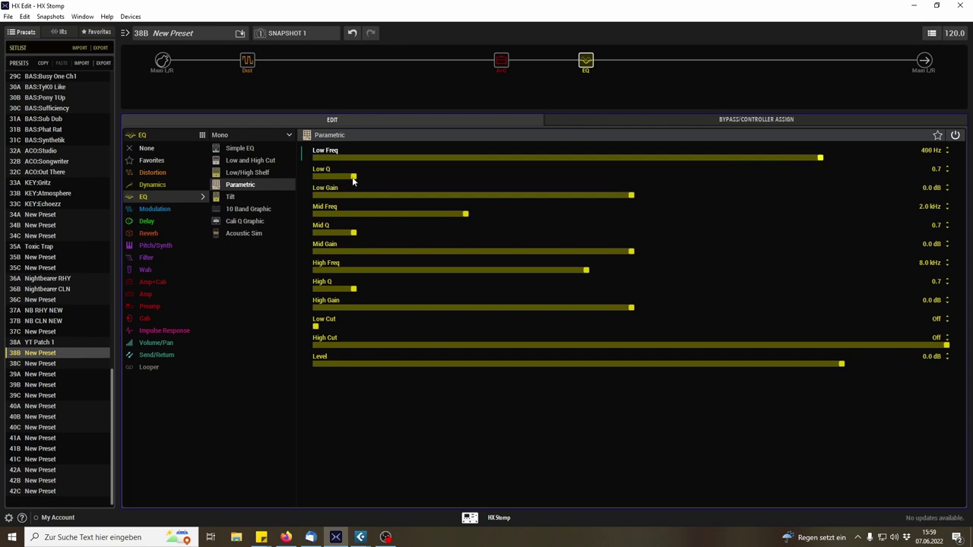
drag(353, 180, 387, 177)
drag(630, 196, 559, 196)
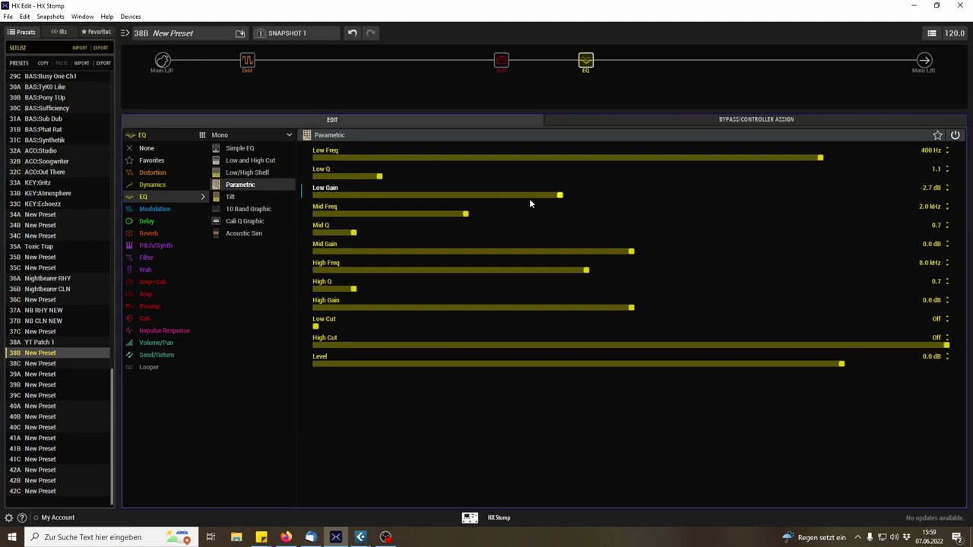
click(582, 48)
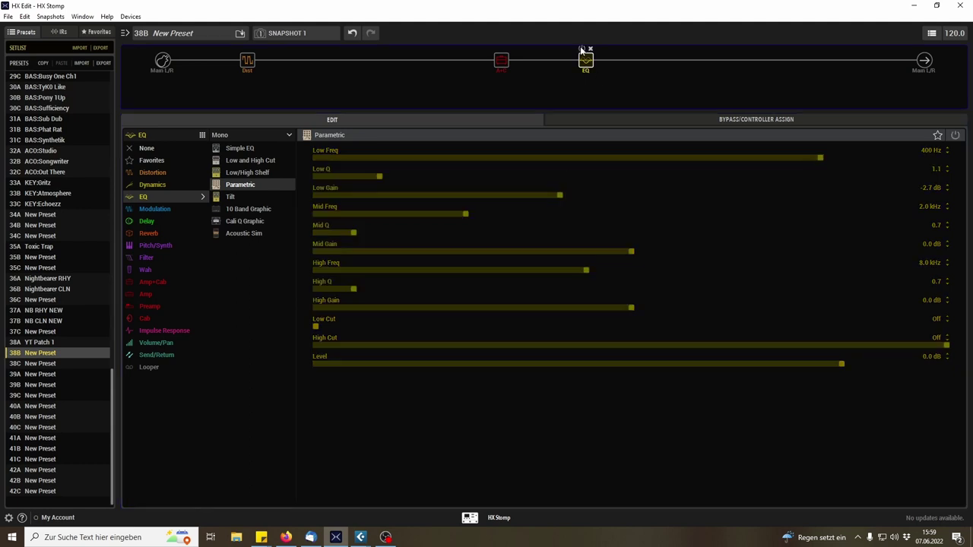
click(581, 48)
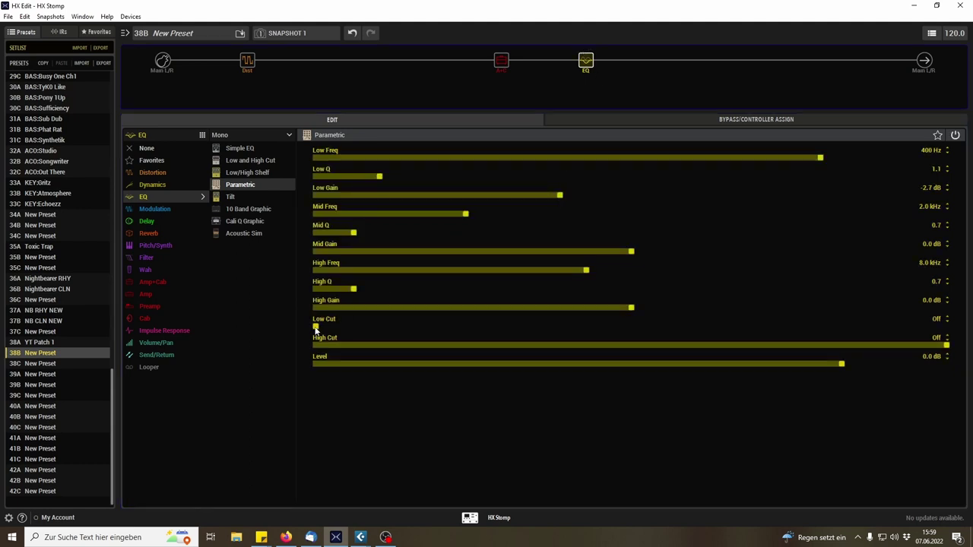
drag(447, 336, 347, 334)
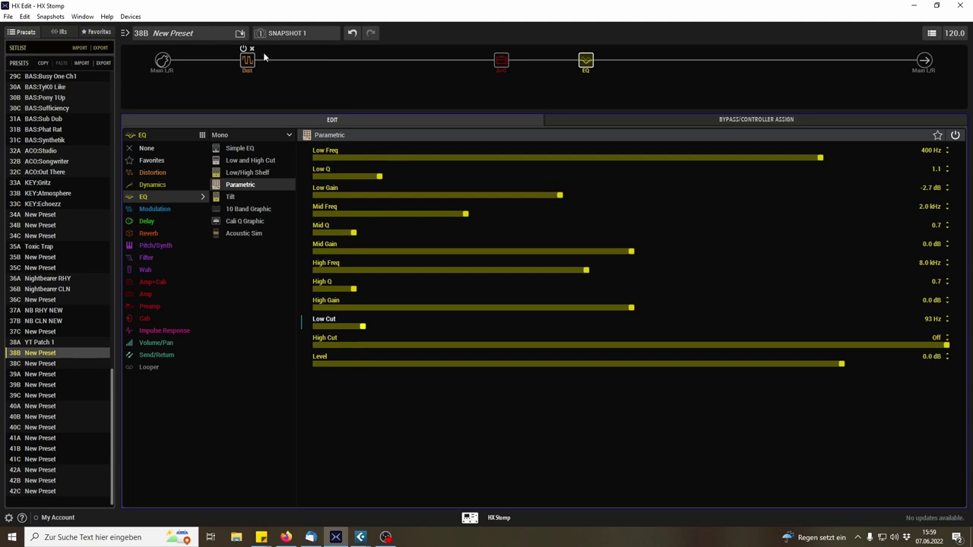
Load a Stupor OD into the empty slot after the Swedish Chainsaw.
click(416, 61)
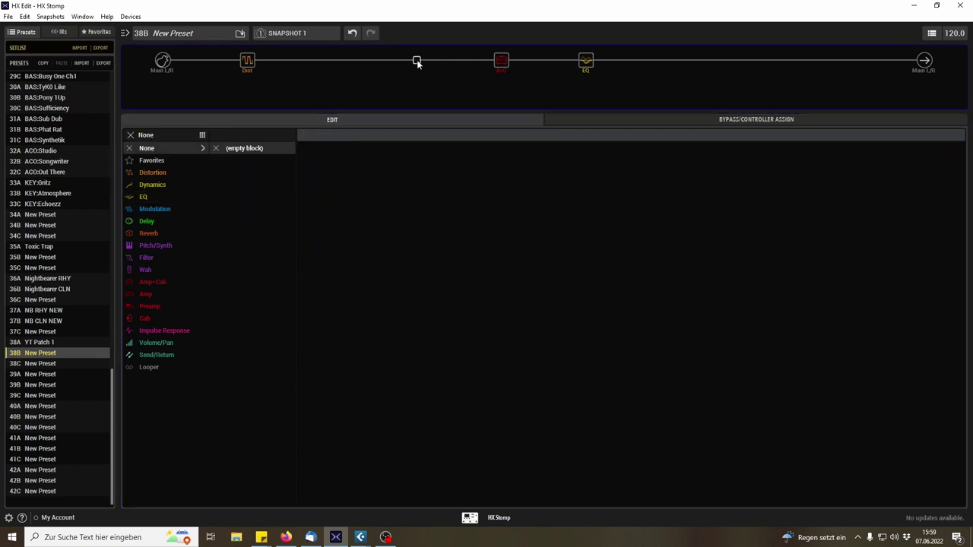
click(161, 173)
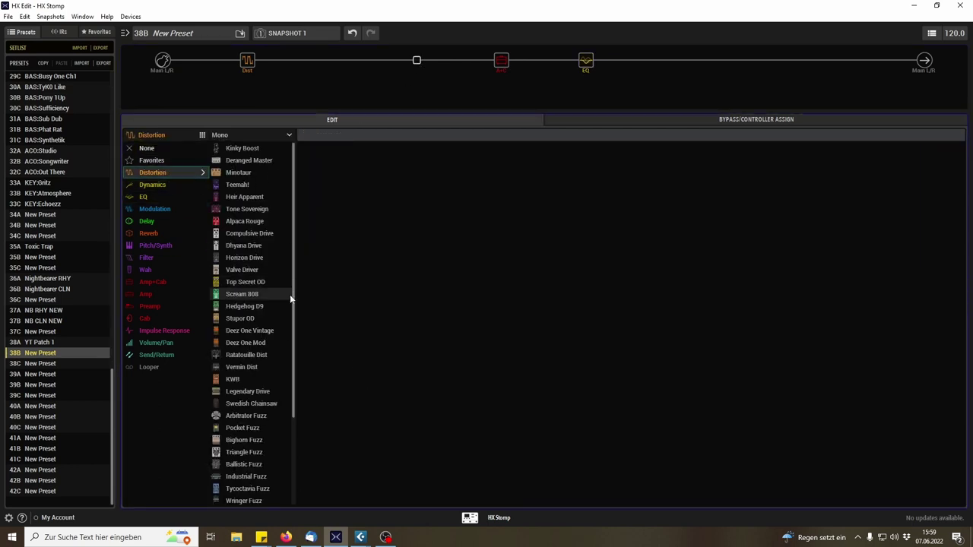
scroll(270, 346, down, 3)
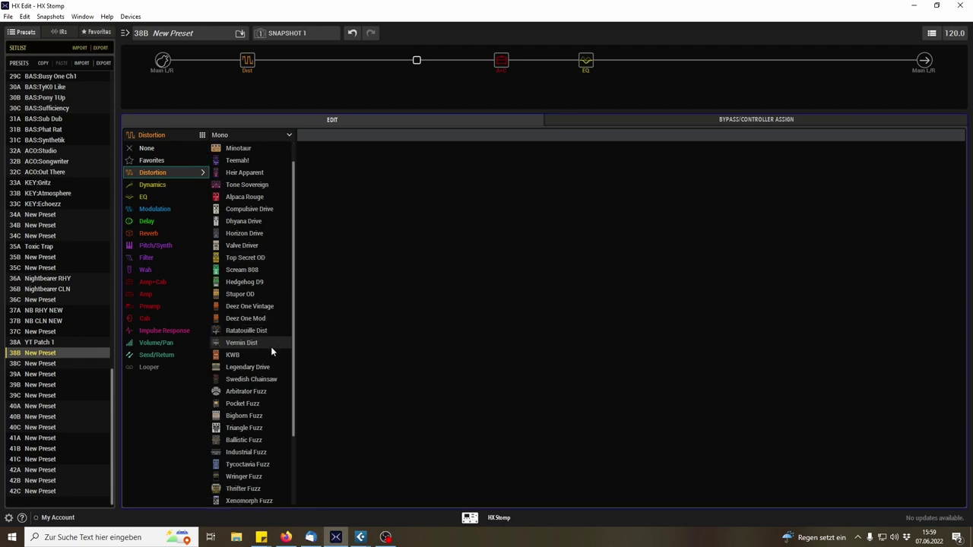
scroll(266, 349, up, 3)
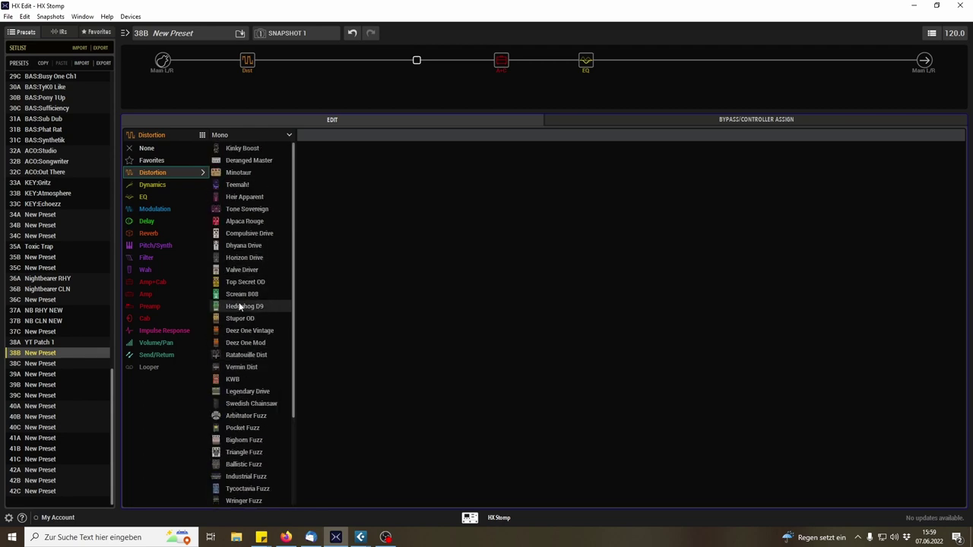
click(257, 282)
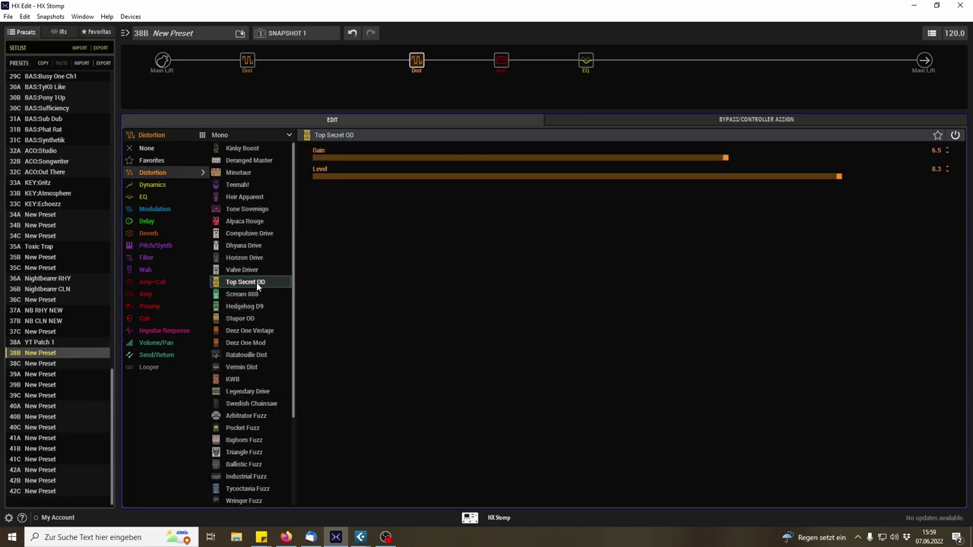
click(241, 318)
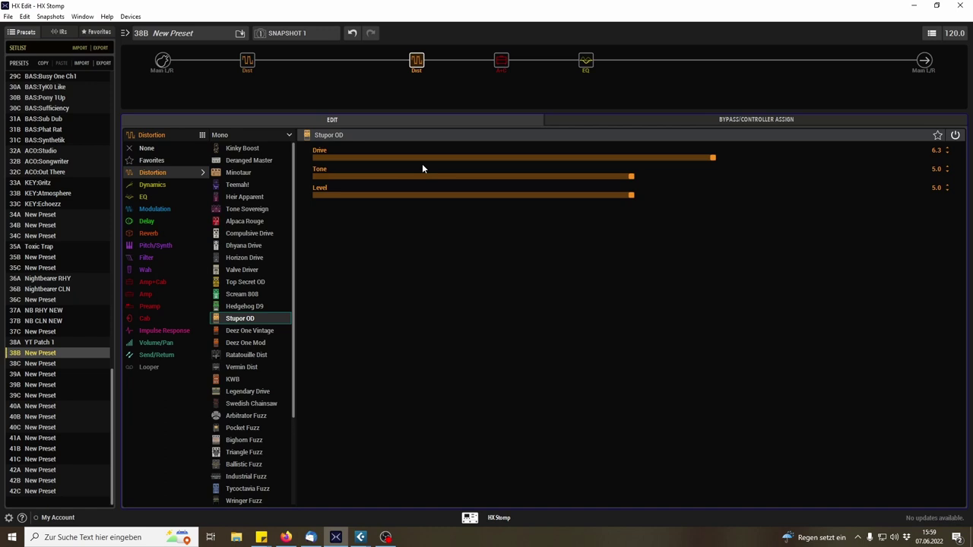
Set the Stupor OD's Drive to 1.5 and Level to 10.0, comparing it bypassed.
drag(713, 160, 430, 161)
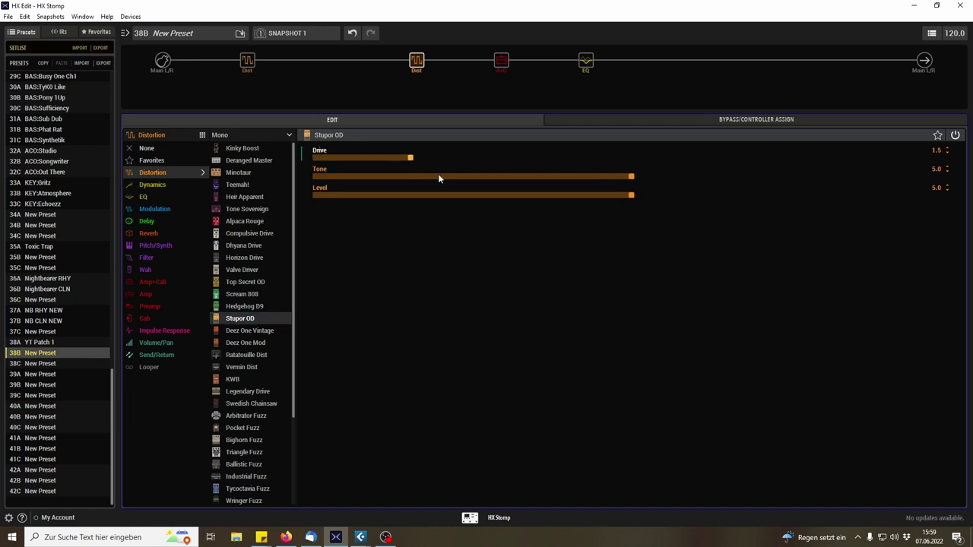
drag(631, 199, 950, 199)
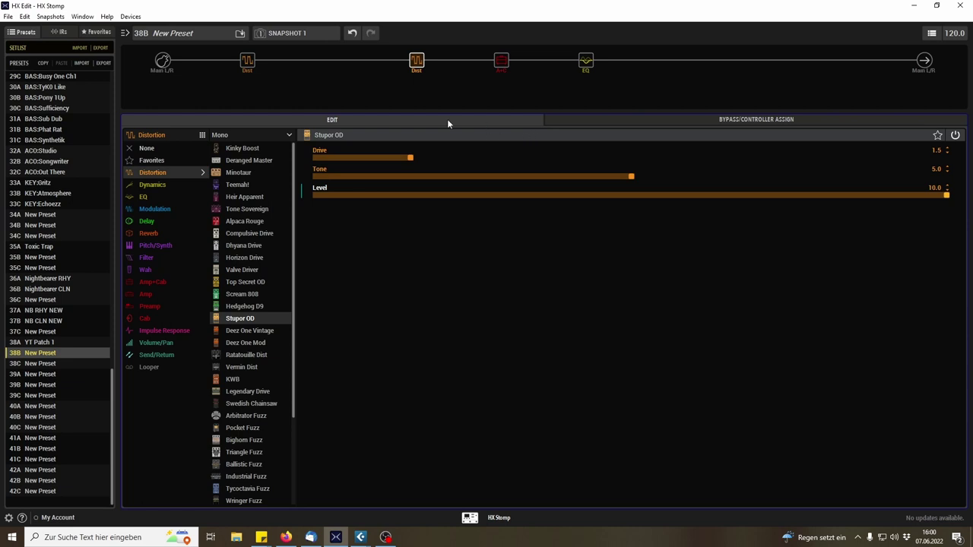
click(412, 49)
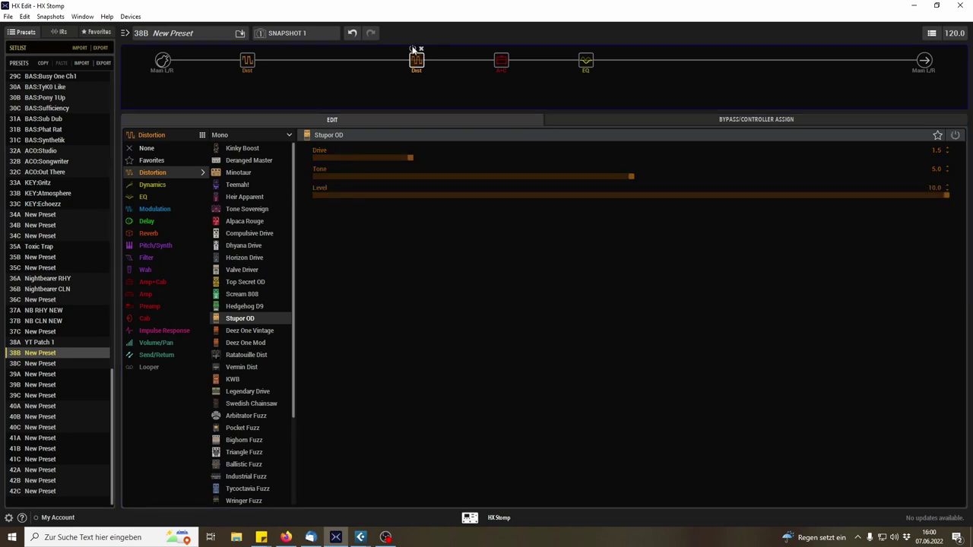
click(413, 48)
Lower the Swedish Chainsaw's Treble slightly, then swap to its stereo model at default settings.
click(247, 61)
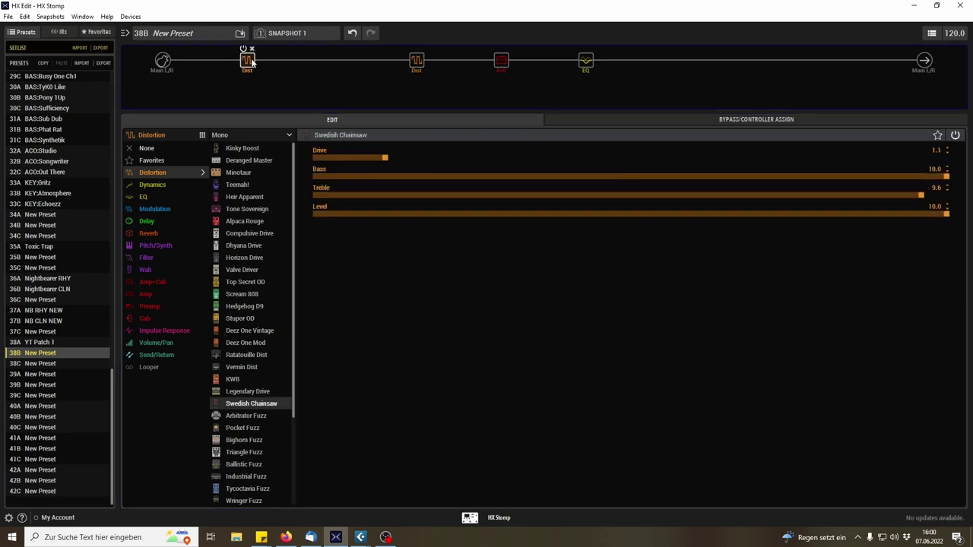
drag(916, 199, 877, 190)
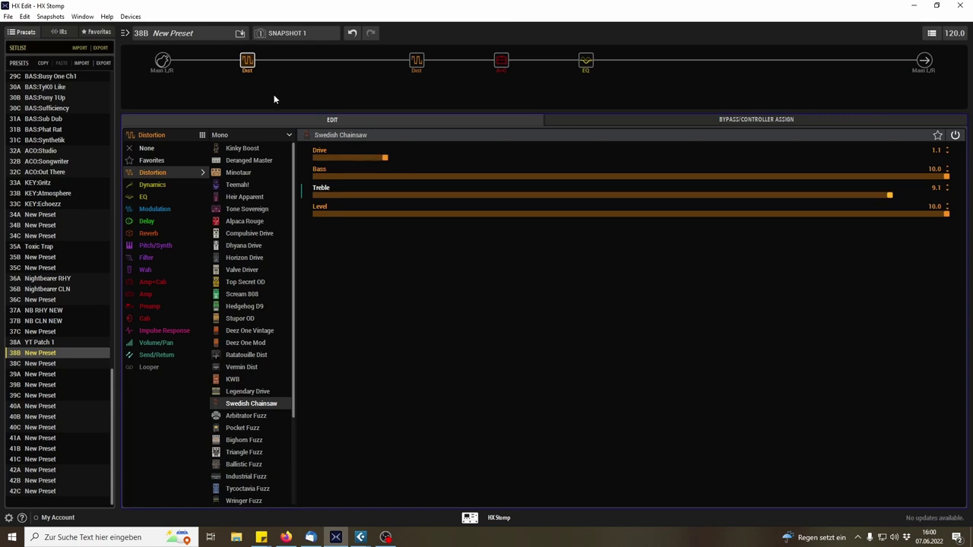
click(288, 135)
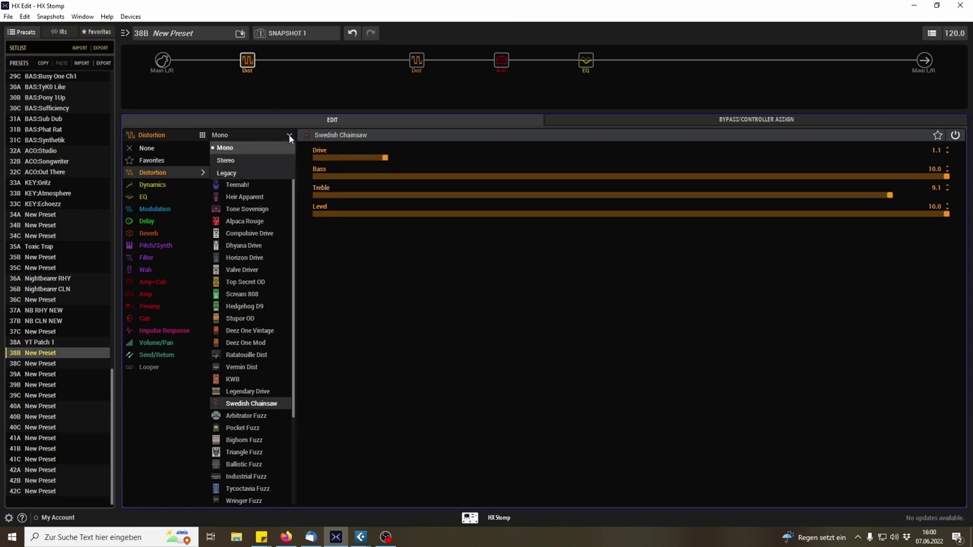
click(248, 160)
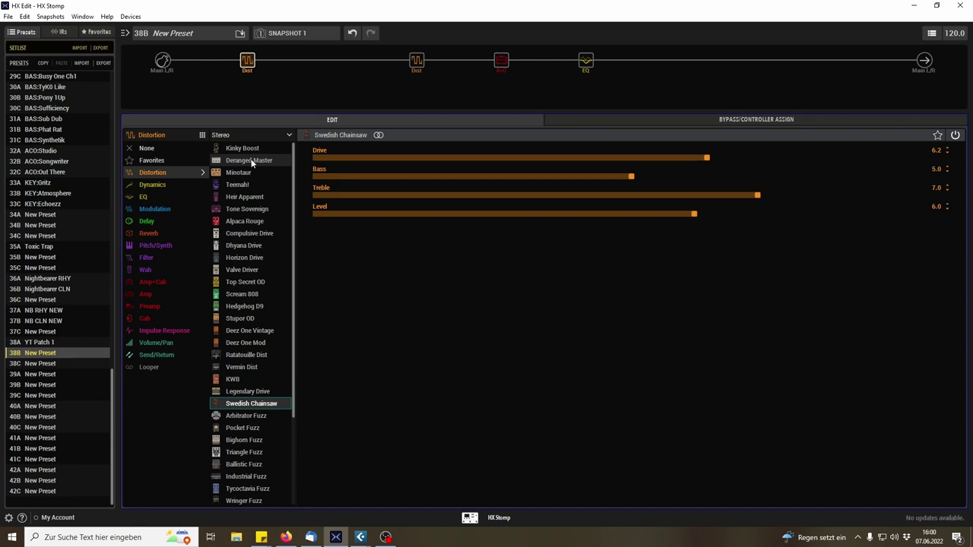
mouse_move(247, 61)
mouse_down()
mouse_move(249, 79)
mouse_move(251, 55)
mouse_up()
Split the chain into a parallel lower path and move the Swedish Chainsaw onto it.
click(169, 60)
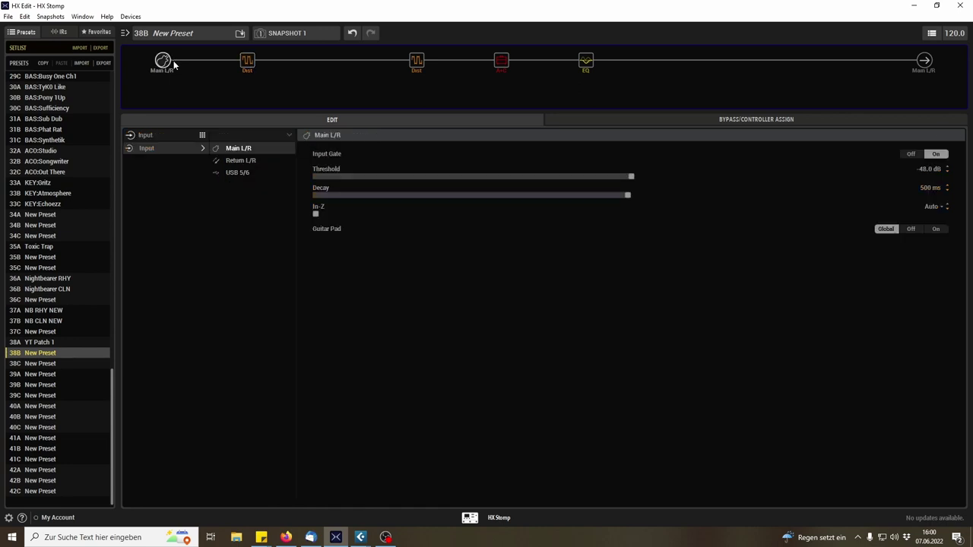
click(249, 65)
click(334, 64)
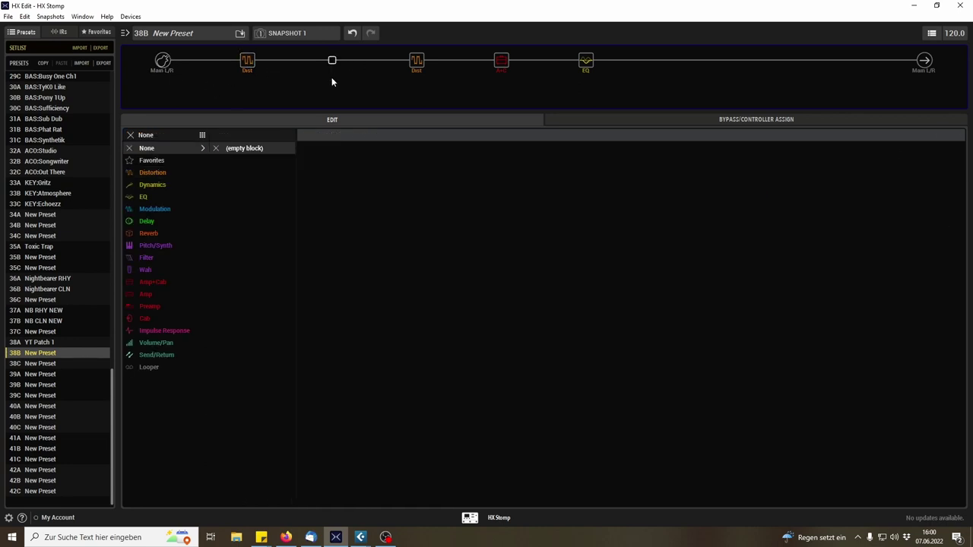
mouse_move(416, 64)
mouse_down()
mouse_move(413, 93)
mouse_move(411, 67)
mouse_up()
drag(247, 61, 252, 90)
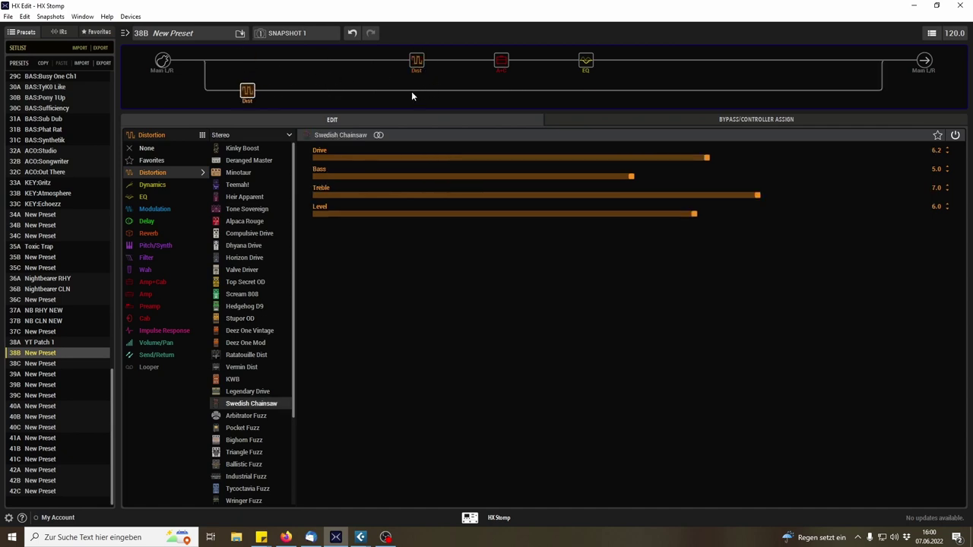
click(331, 91)
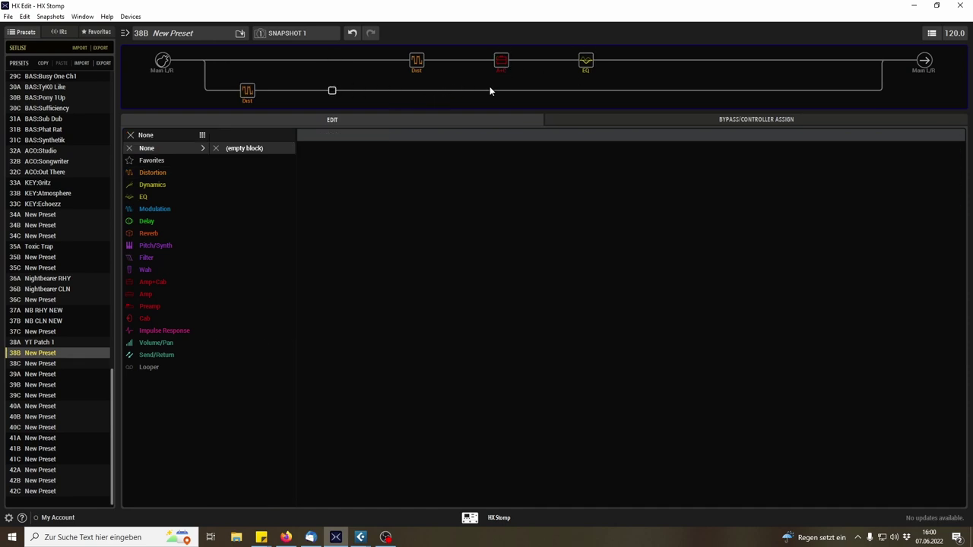
mouse_move(501, 61)
mouse_down()
mouse_move(501, 91)
mouse_move(501, 61)
mouse_up()
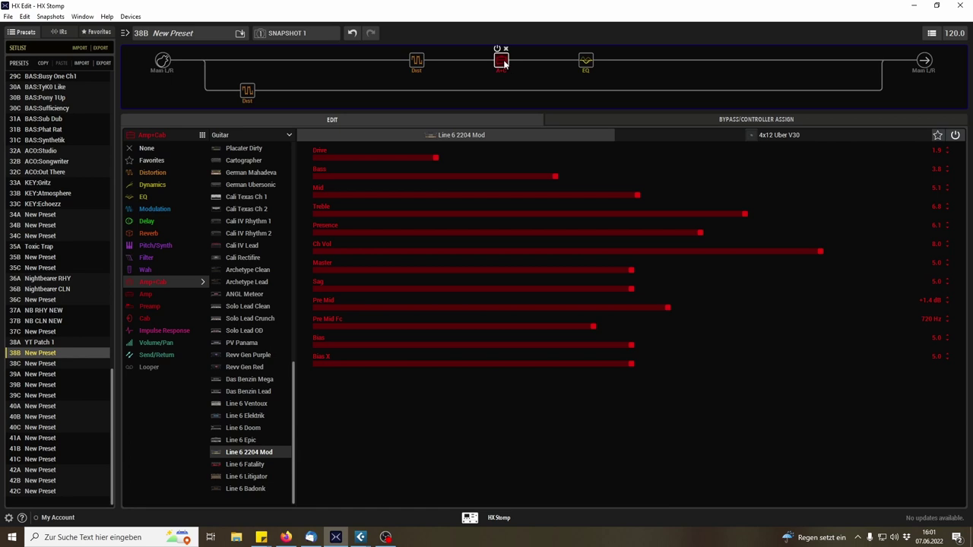
click(331, 90)
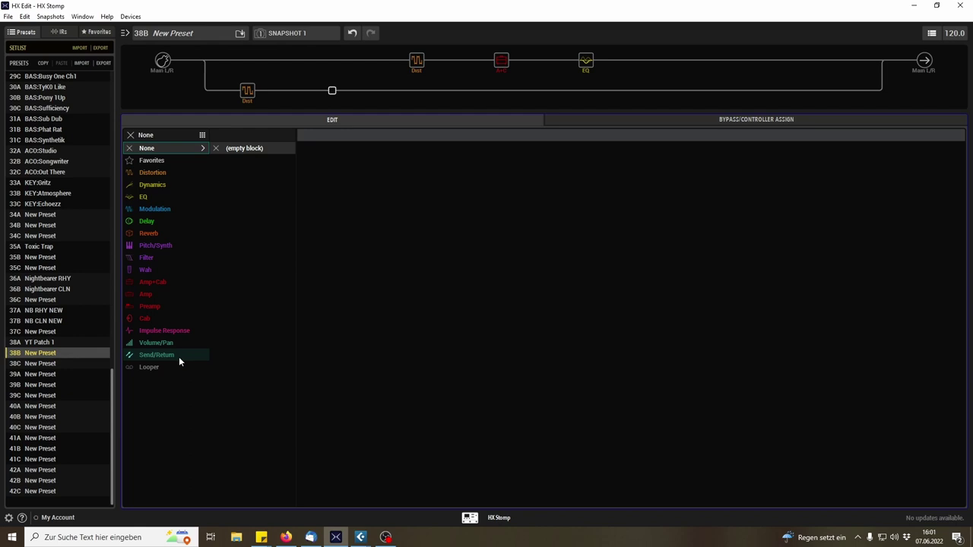
Move the merge point so the lower path rejoins just before the Stupor OD.
click(665, 121)
click(396, 120)
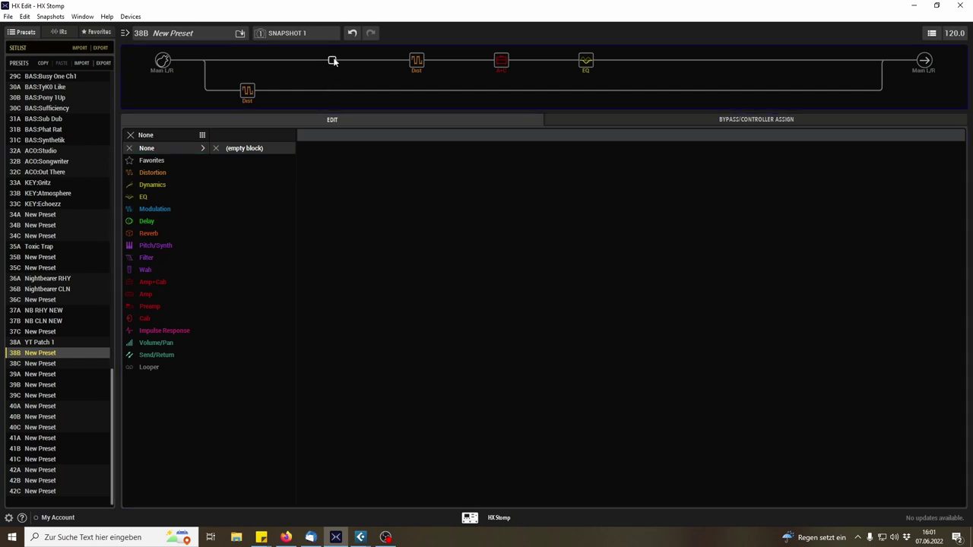
click(333, 93)
click(416, 61)
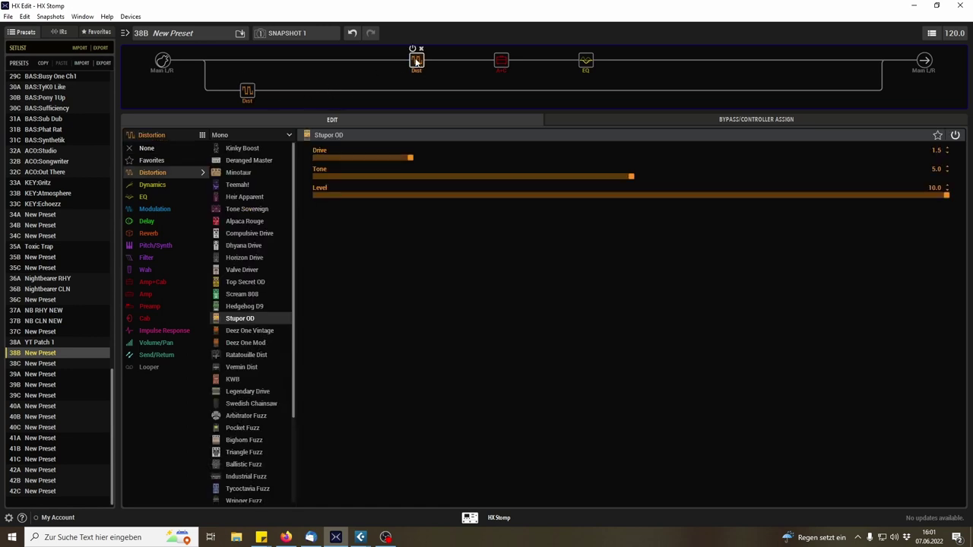
click(332, 92)
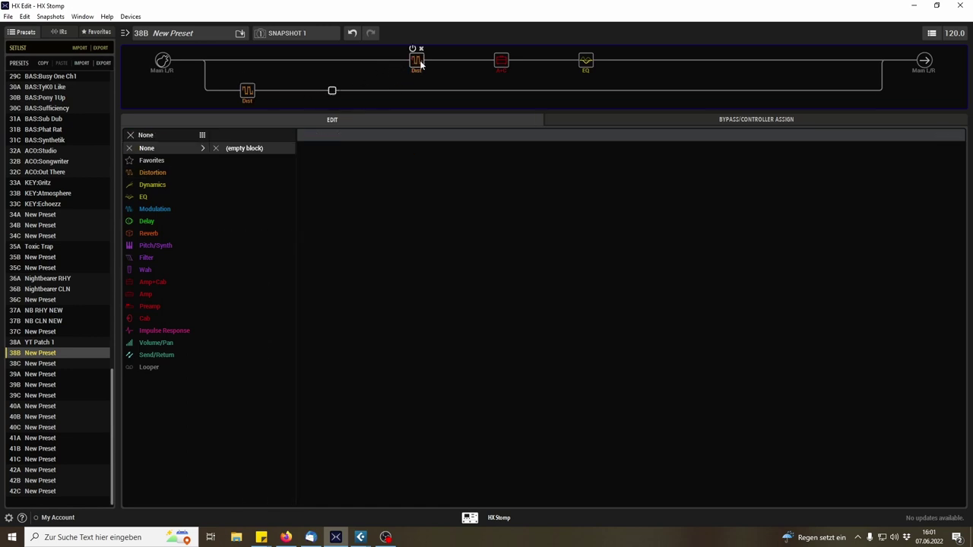
mouse_move(420, 64)
mouse_down()
mouse_move(417, 91)
mouse_move(419, 66)
mouse_up()
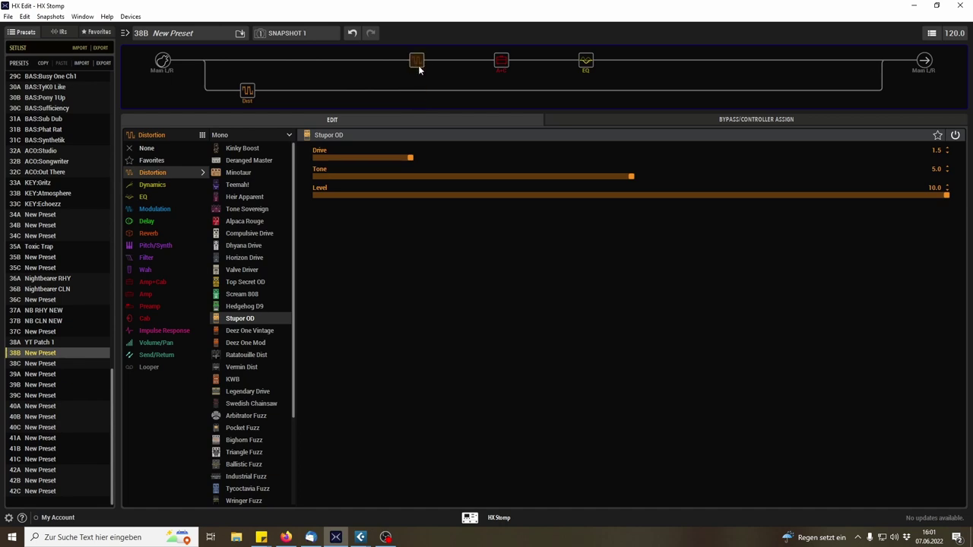
click(881, 61)
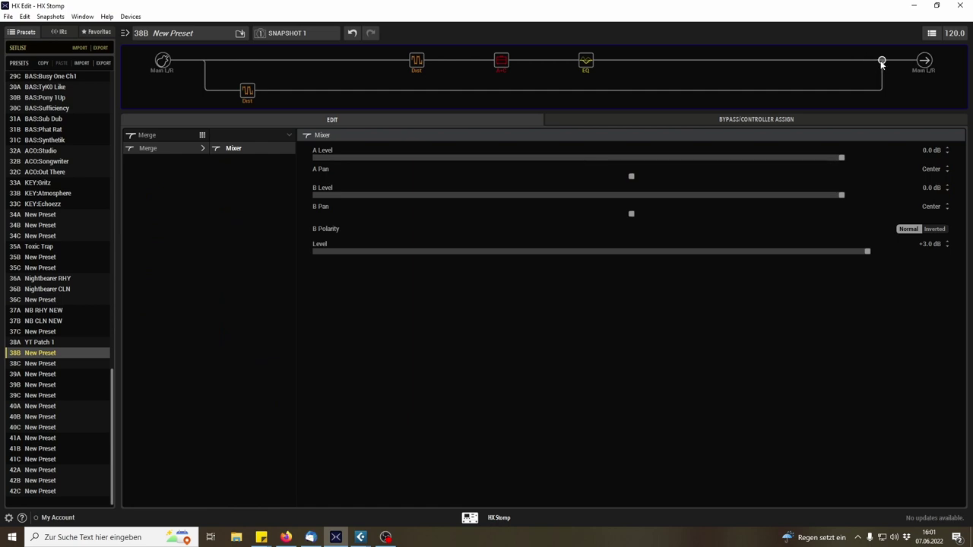
drag(880, 64, 376, 73)
click(250, 89)
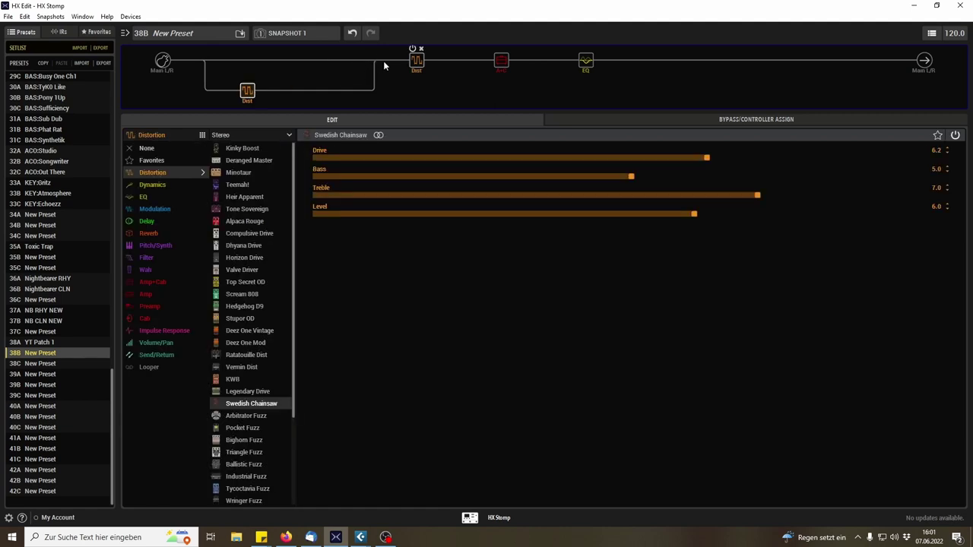
click(374, 61)
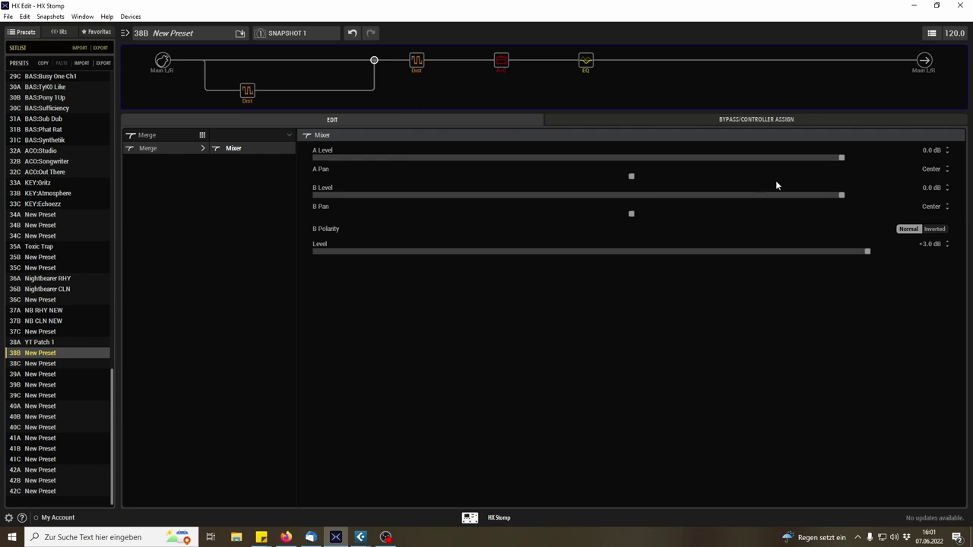
Drag the Merge Mixer's A Level down to -45.4 dB, then back up to -28.8 dB.
click(844, 161)
drag(588, 181, 340, 165)
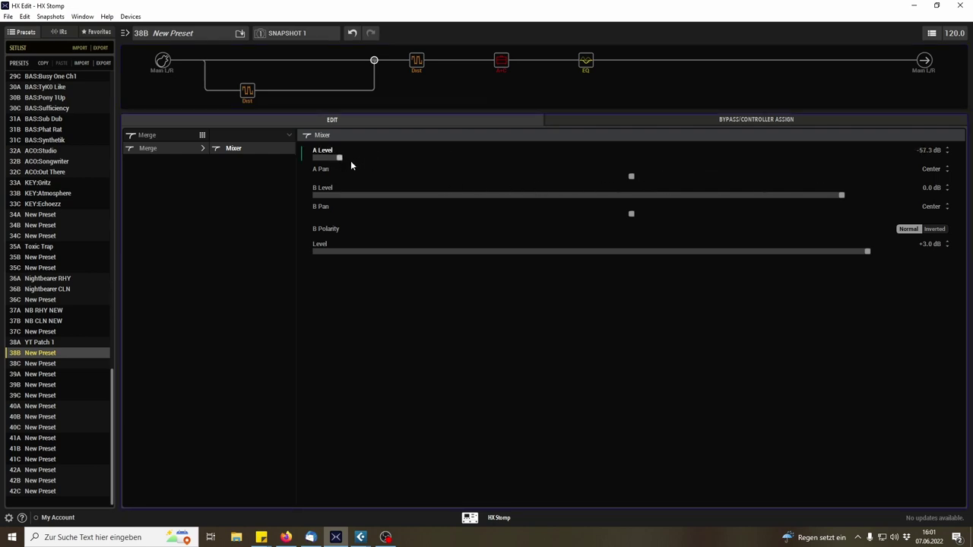
drag(552, 159, 620, 159)
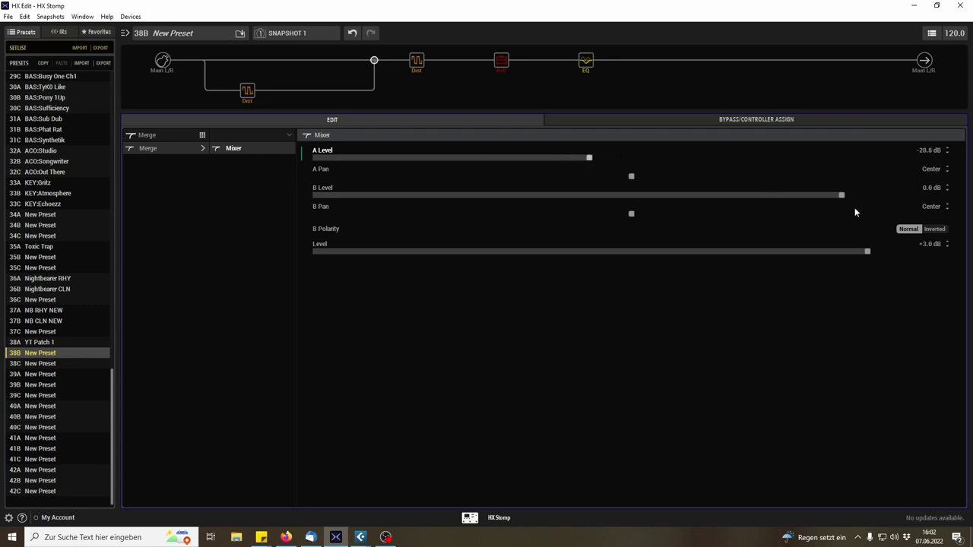
mouse_move(842, 197)
mouse_down()
mouse_move(911, 199)
mouse_move(833, 202)
mouse_move(842, 198)
mouse_up()
Move the Swedish Chainsaw back to the main path and put a Parametric EQ right after it.
mouse_move(252, 91)
drag(245, 97, 247, 63)
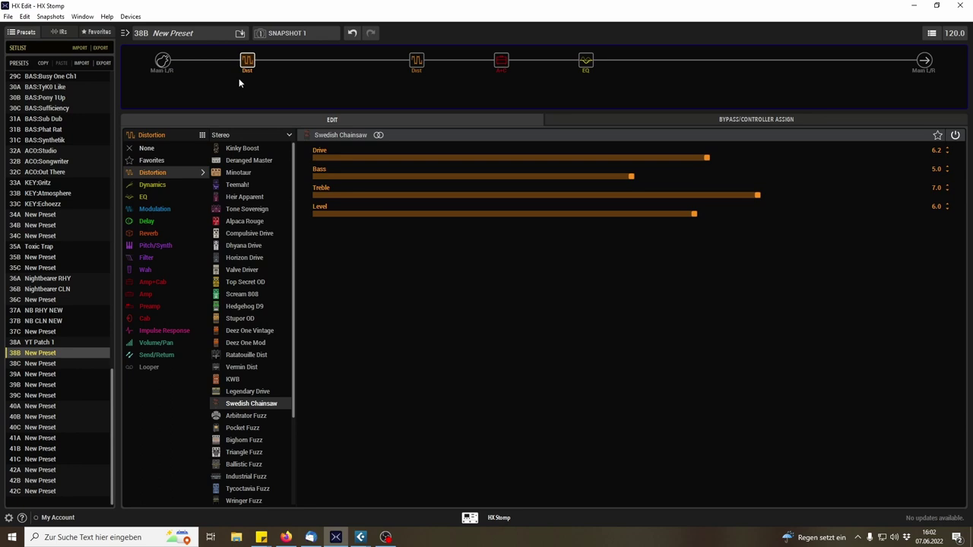
click(332, 62)
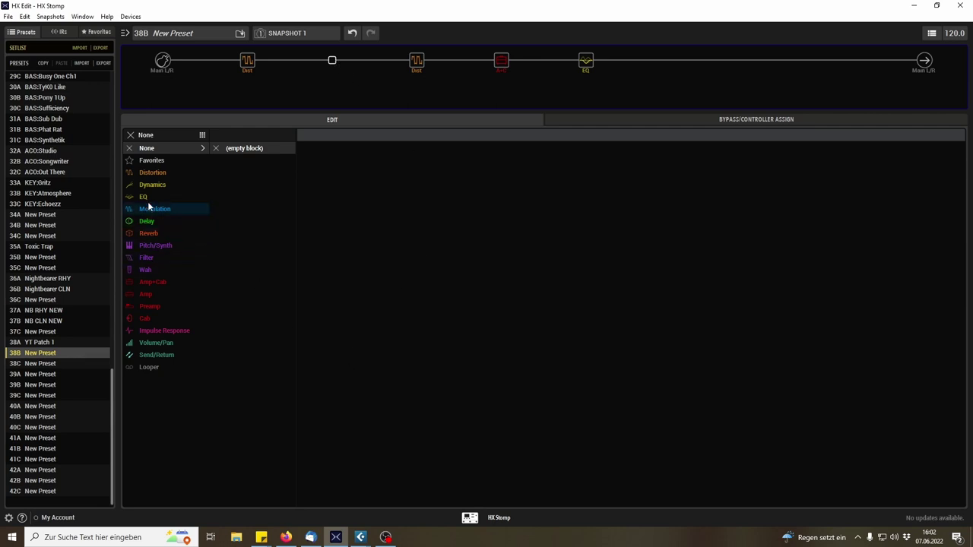
mouse_move(149, 196)
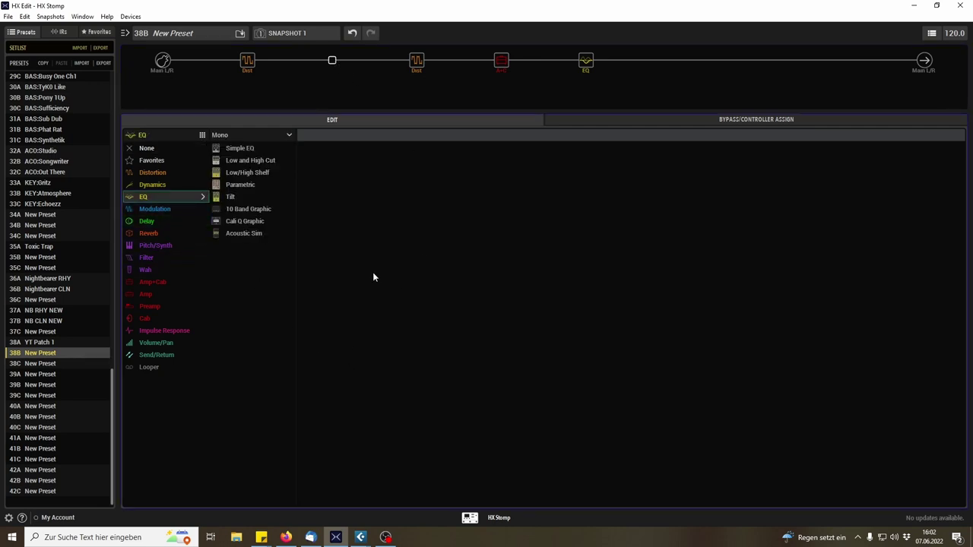
click(264, 211)
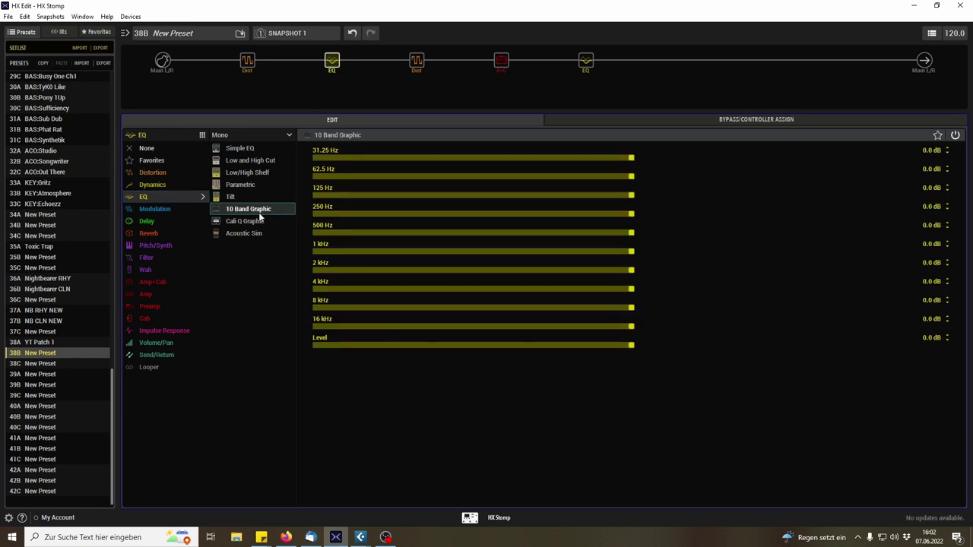
click(255, 172)
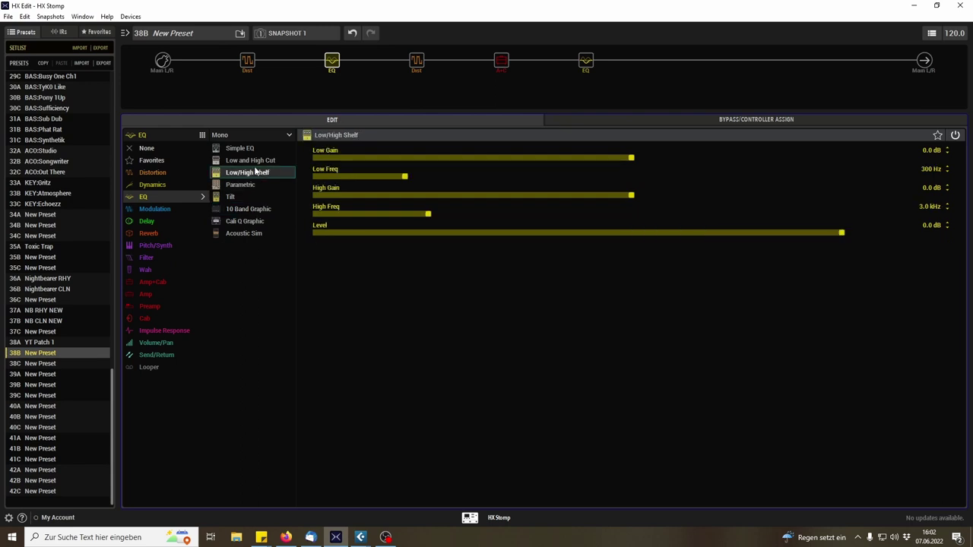
click(259, 159)
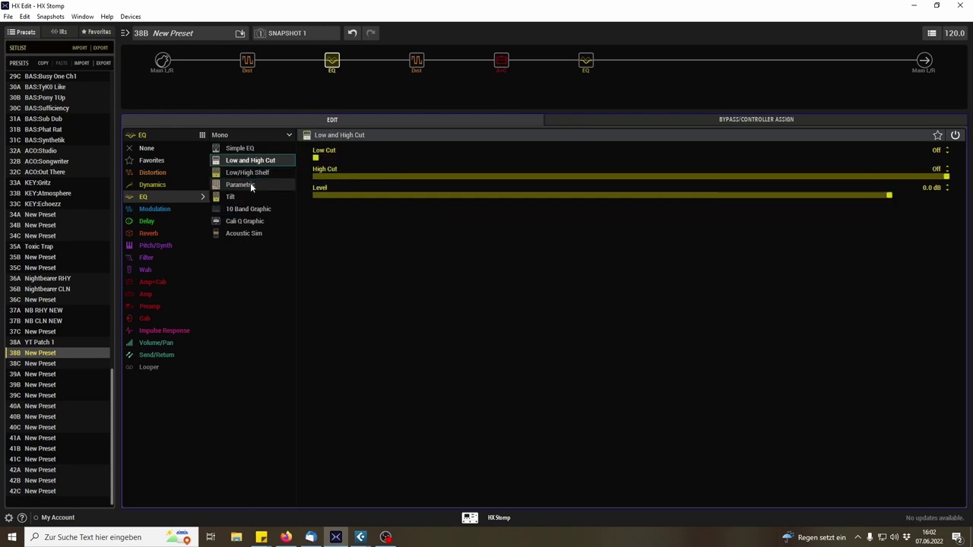
click(235, 197)
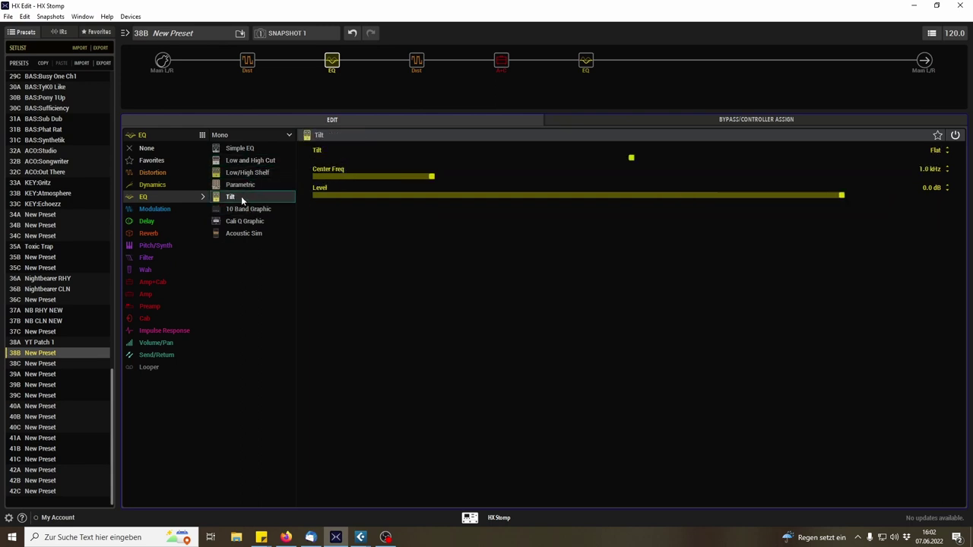
click(253, 186)
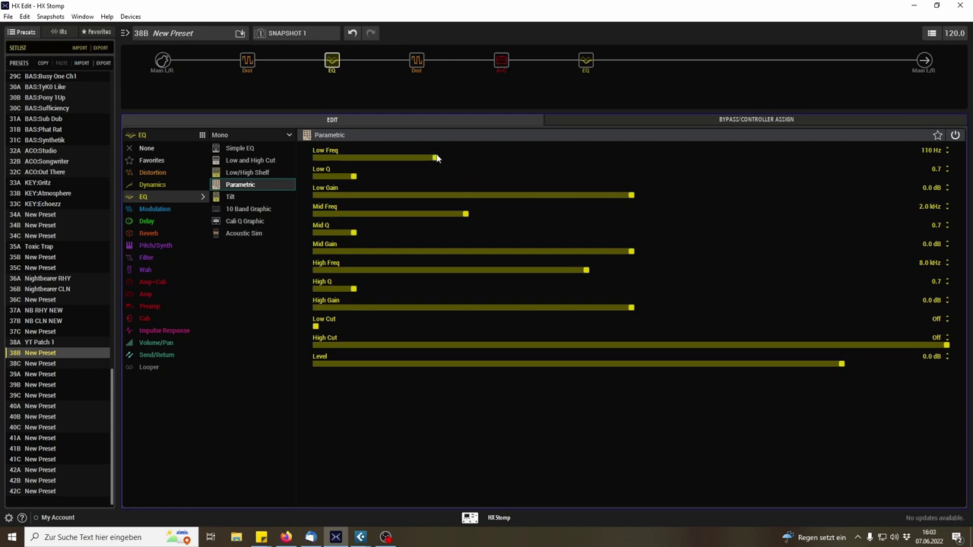
Cut the new EQ's low band to -7.2 dB at 220 Hz with Q 1.5.
drag(438, 161, 584, 153)
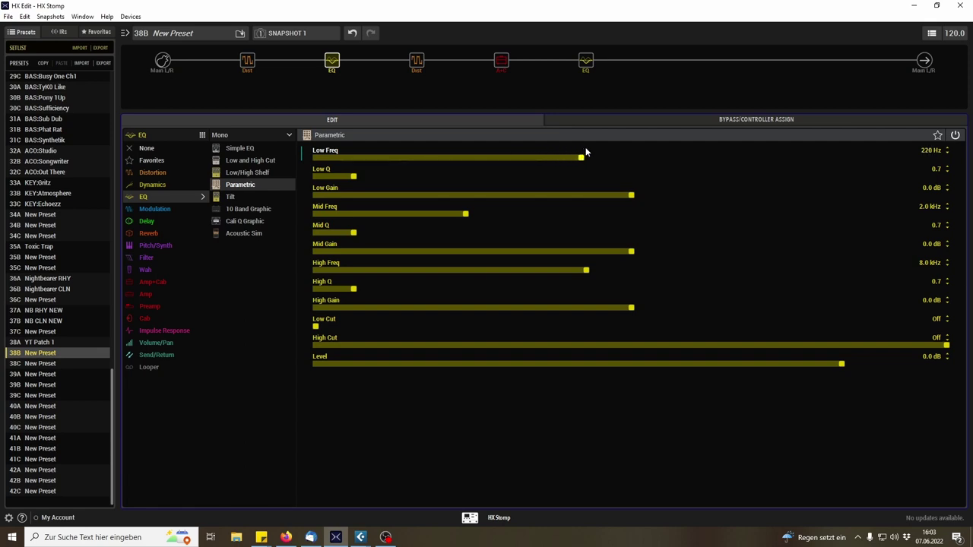
click(354, 178)
drag(354, 178, 405, 178)
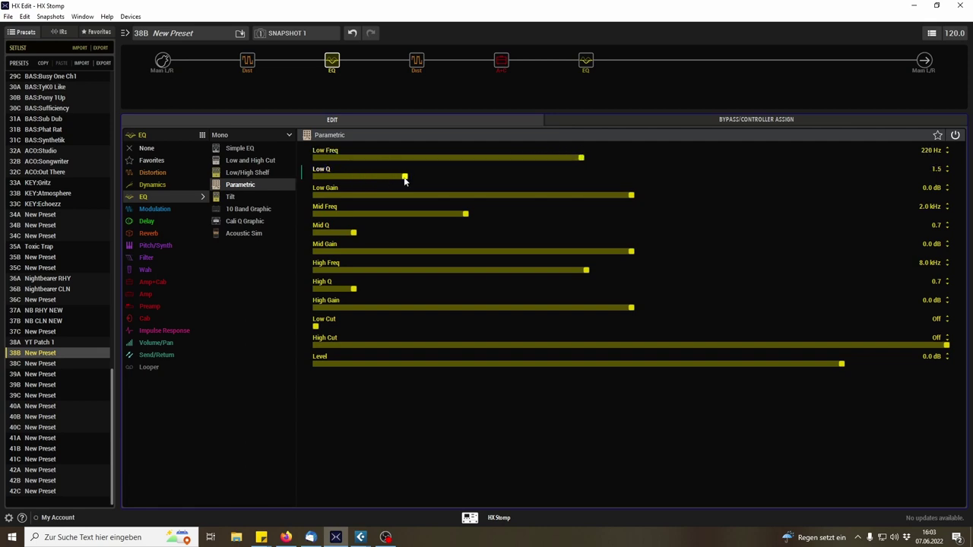
drag(630, 196, 409, 201)
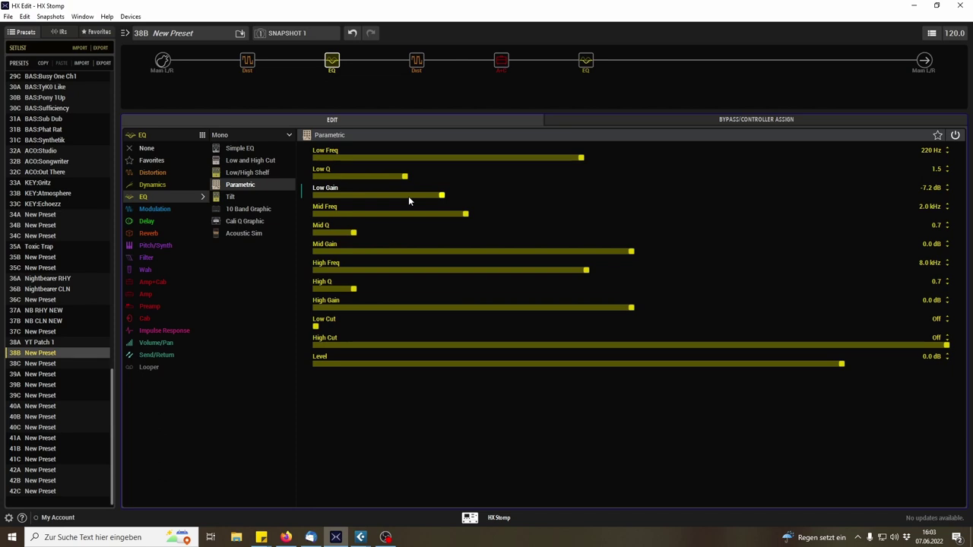
Bypass the final EQ block and set its Low Gain to -1.4 dB.
click(581, 49)
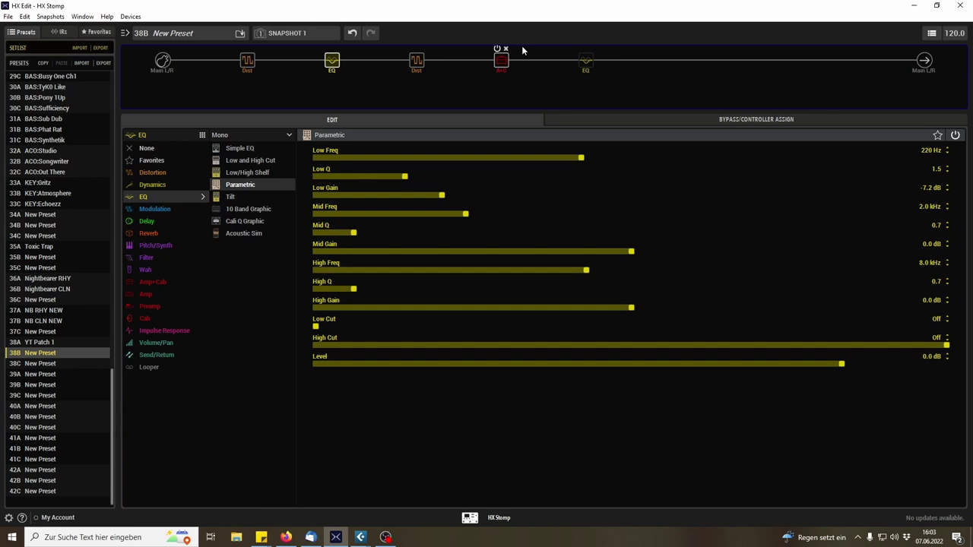
click(586, 62)
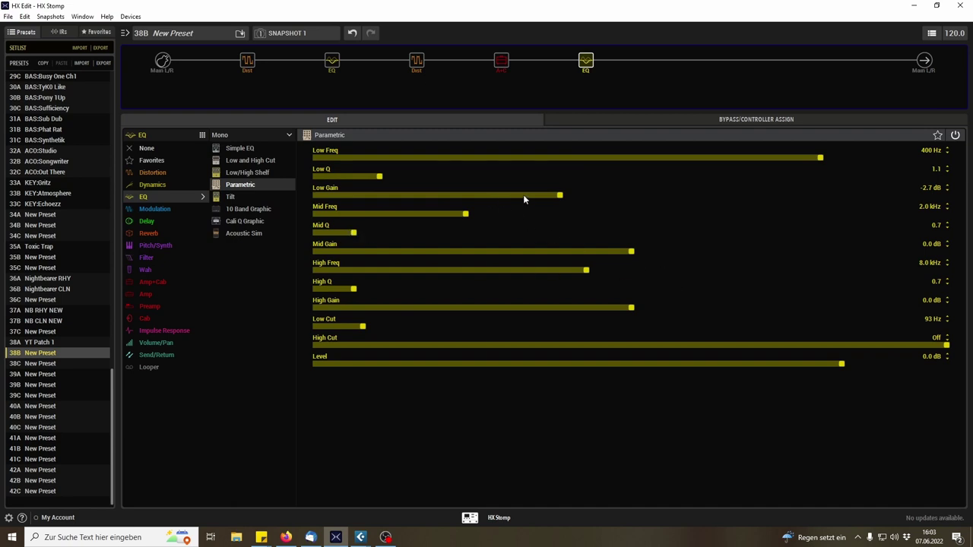
drag(560, 196, 594, 199)
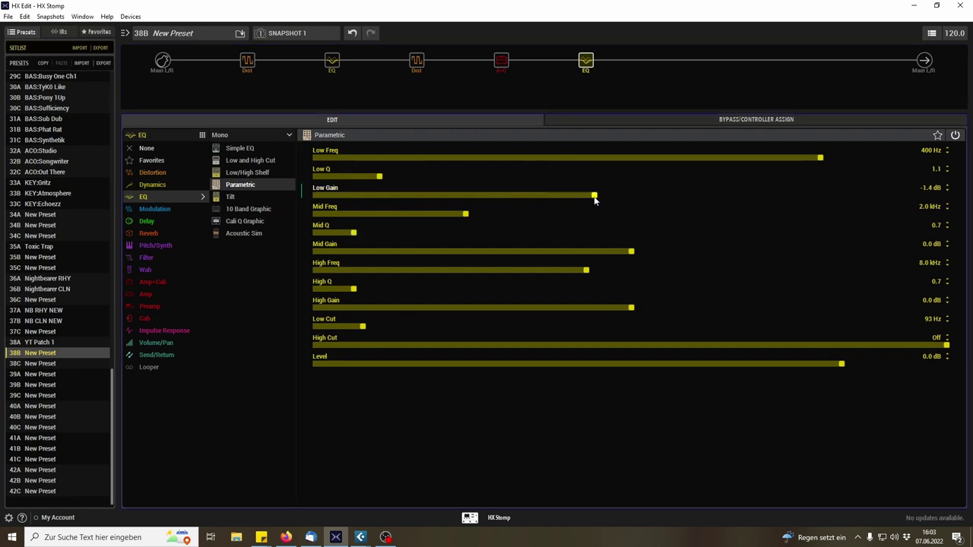
Boost the first EQ's mid band by +2.4 dB with a narrow Q of 5.9.
click(336, 63)
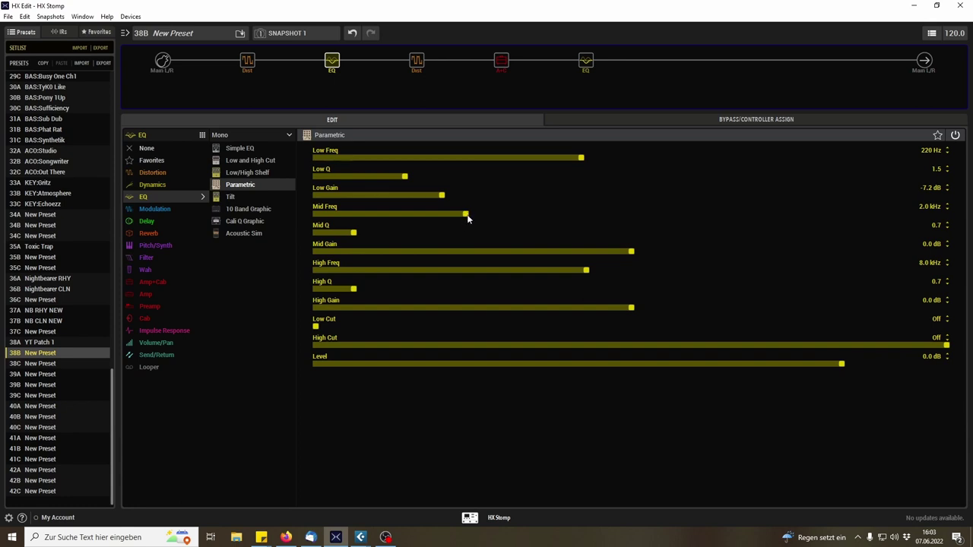
drag(466, 214, 564, 247)
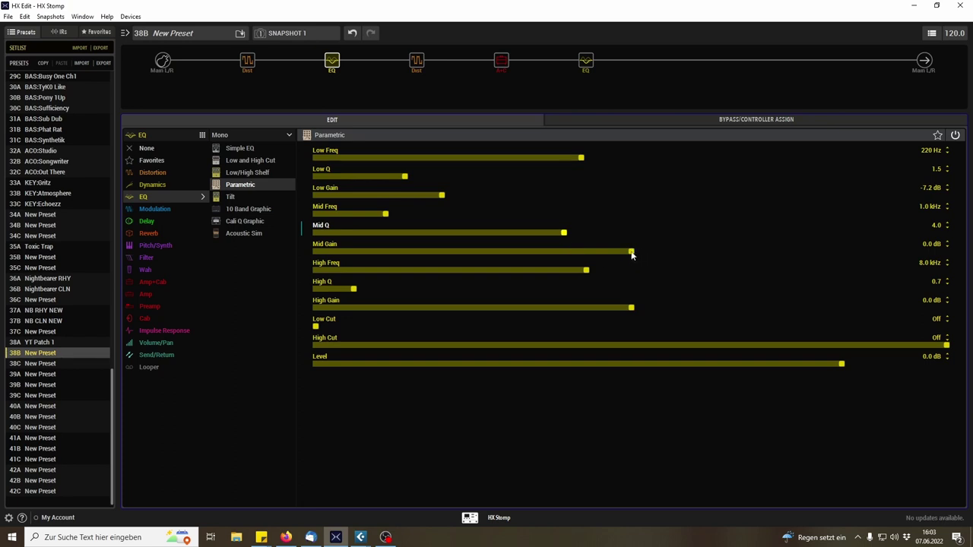
drag(632, 252, 729, 261)
drag(567, 235, 686, 249)
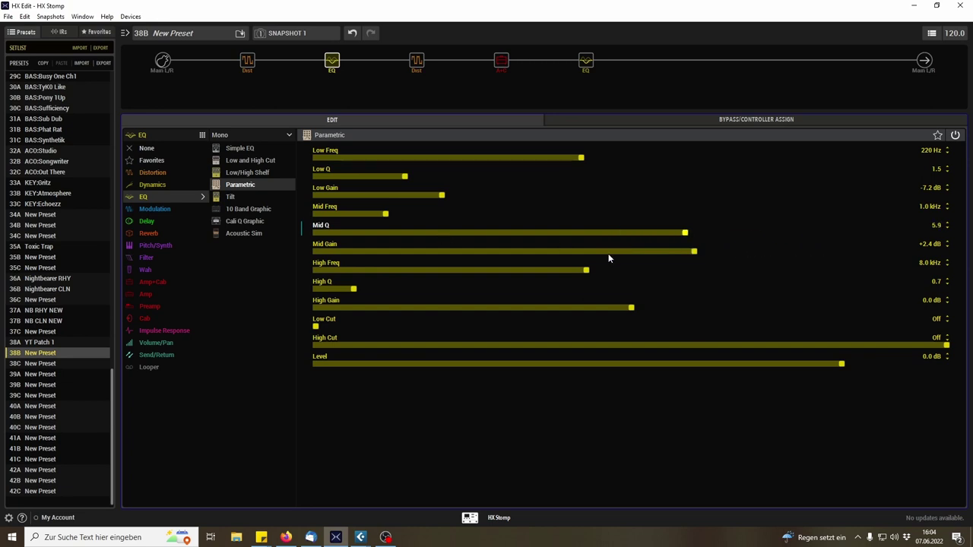
drag(384, 214, 411, 218)
Fine-tune the mid frequency to 1.1 kHz, then bypass the first EQ.
click(947, 211)
click(947, 211)
click(947, 210)
click(947, 211)
click(946, 206)
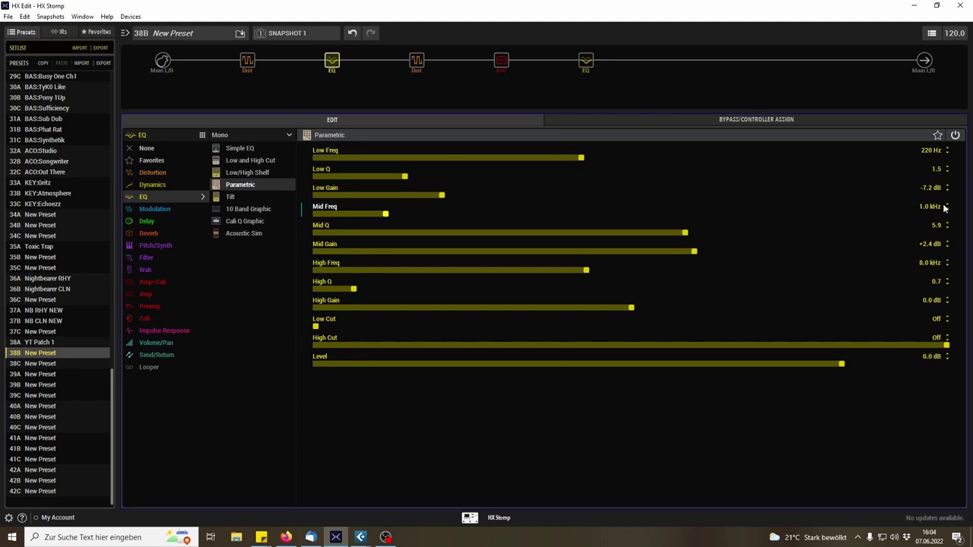
click(947, 206)
click(329, 50)
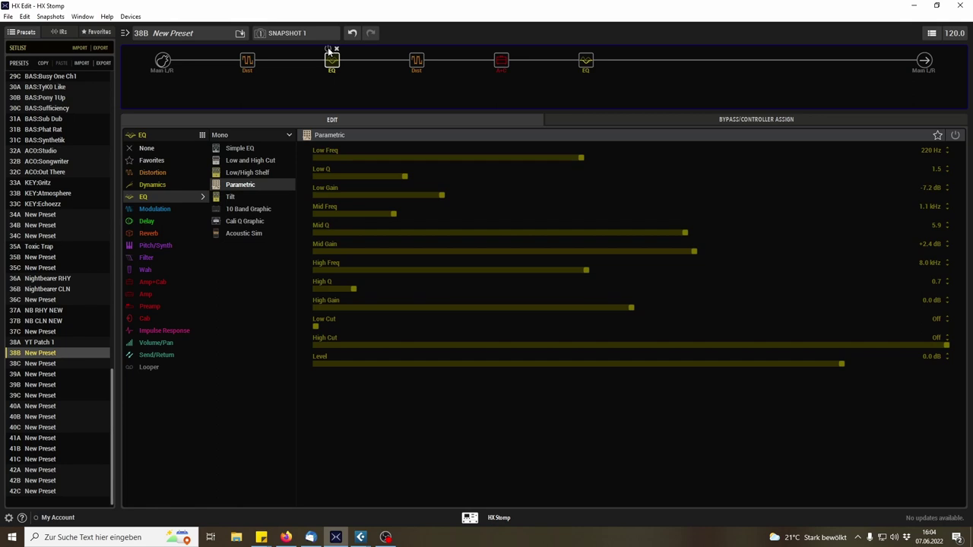
Re-enable the first EQ with High Cut at 11.0 kHz and Low Cut at 52 Hz.
click(329, 50)
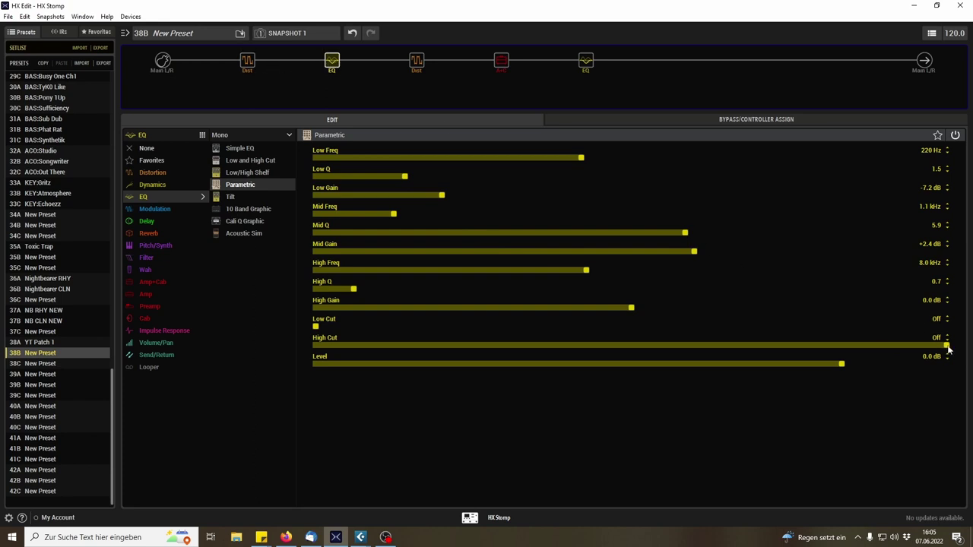
drag(946, 346, 650, 351)
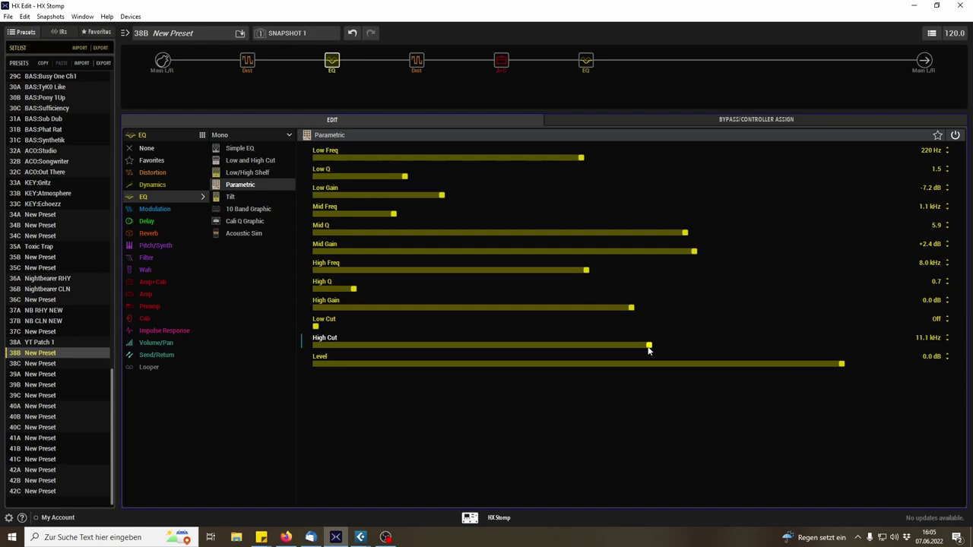
drag(771, 352, 738, 346)
drag(663, 371, 643, 354)
drag(317, 326, 339, 338)
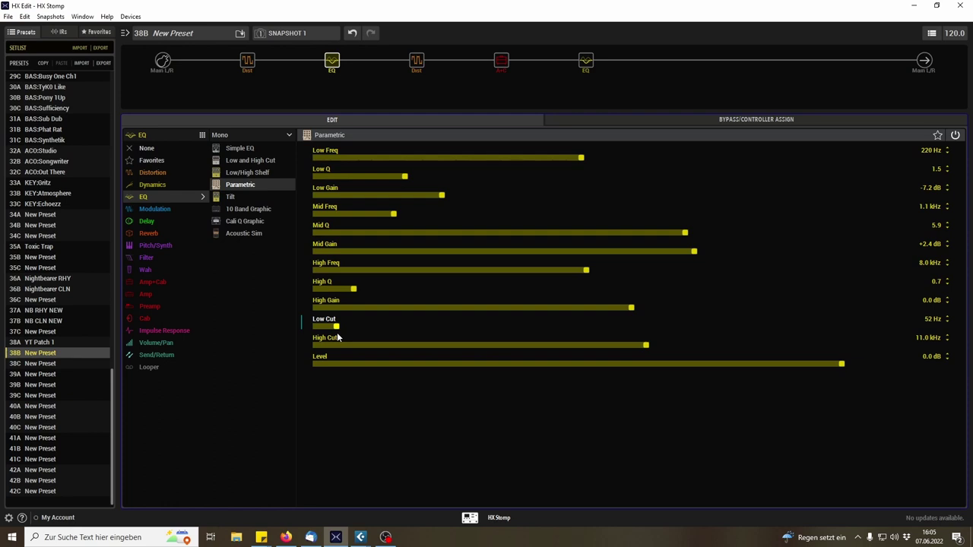
mouse_move(411, 52)
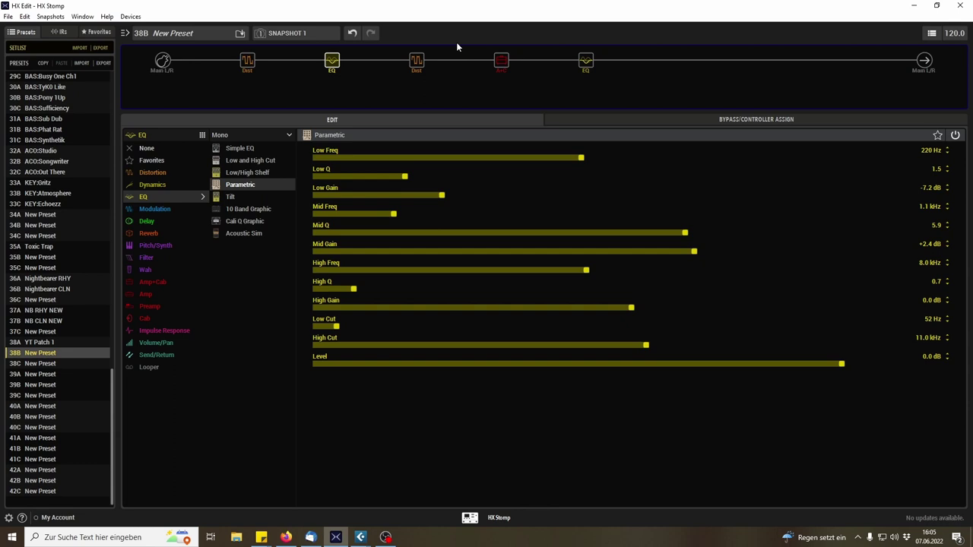
Un-bypass the last EQ block at the end of the chain.
mouse_move(582, 51)
click(583, 50)
Enter 'YT Patch 2' as preset 38B's name and confirm it.
click(198, 34)
text(YT Patch 2)
key(Return)
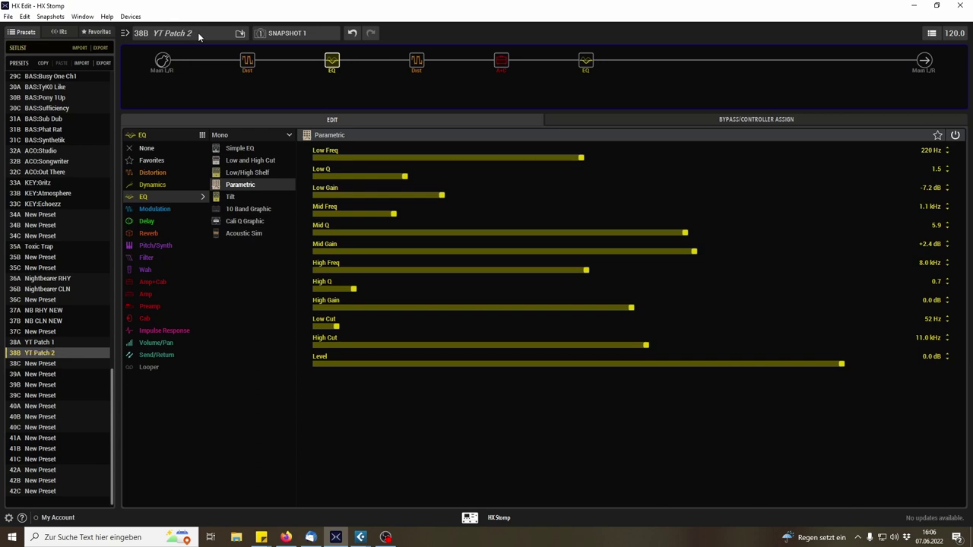